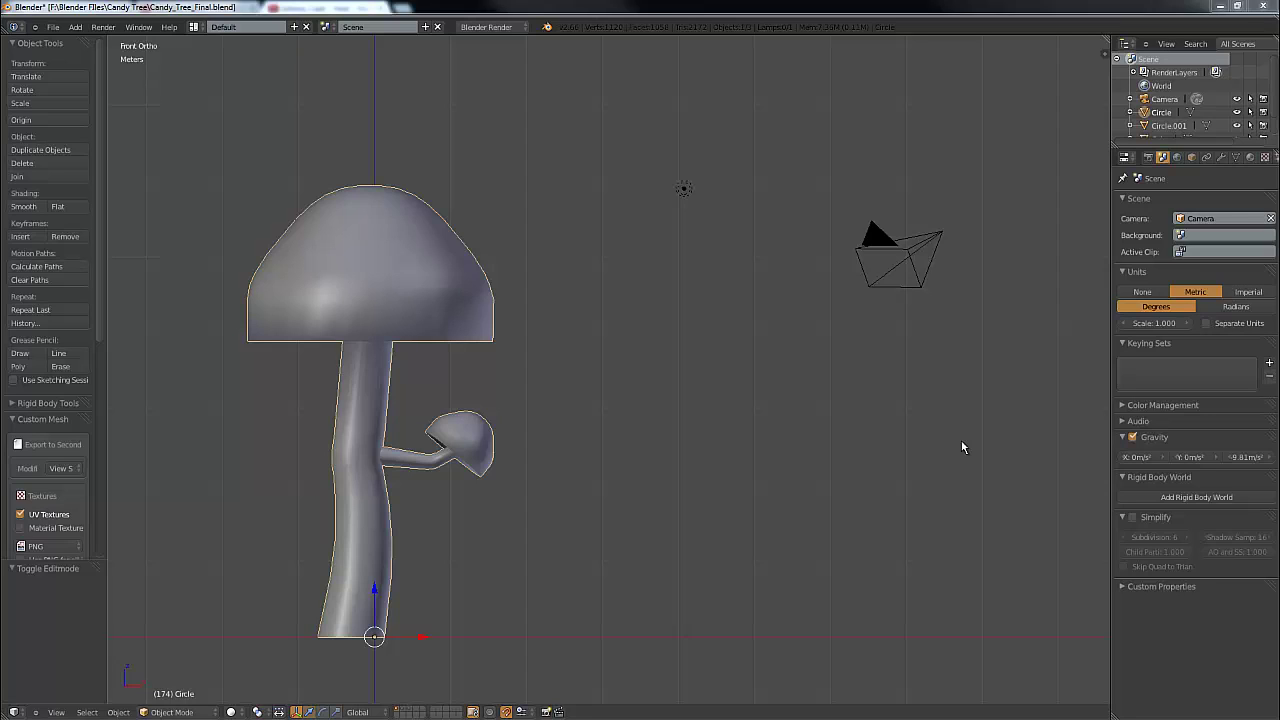
- Show the selected mushroom's modifier settings and look through the available modifiers
{"action": "left_click", "coordinate": [1221, 157]}
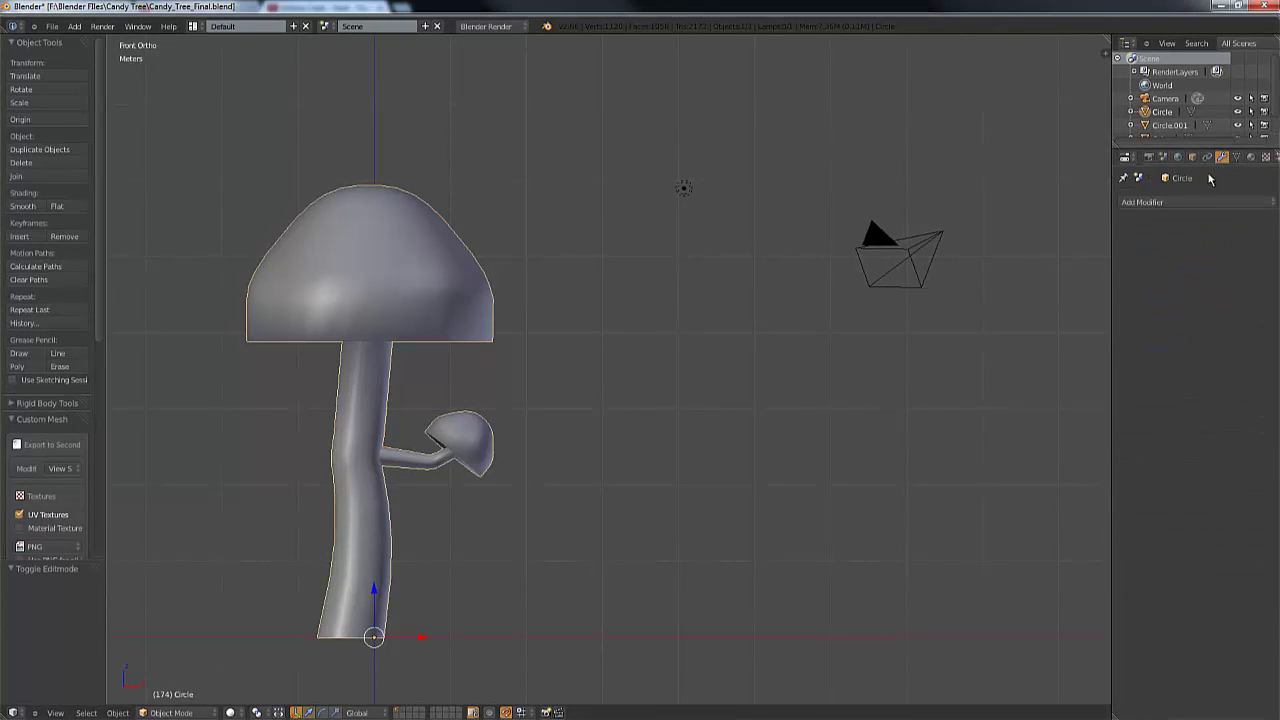
{"action": "left_click", "coordinate": [1158, 201]}
{"action": "left_click", "coordinate": [1160, 201]}
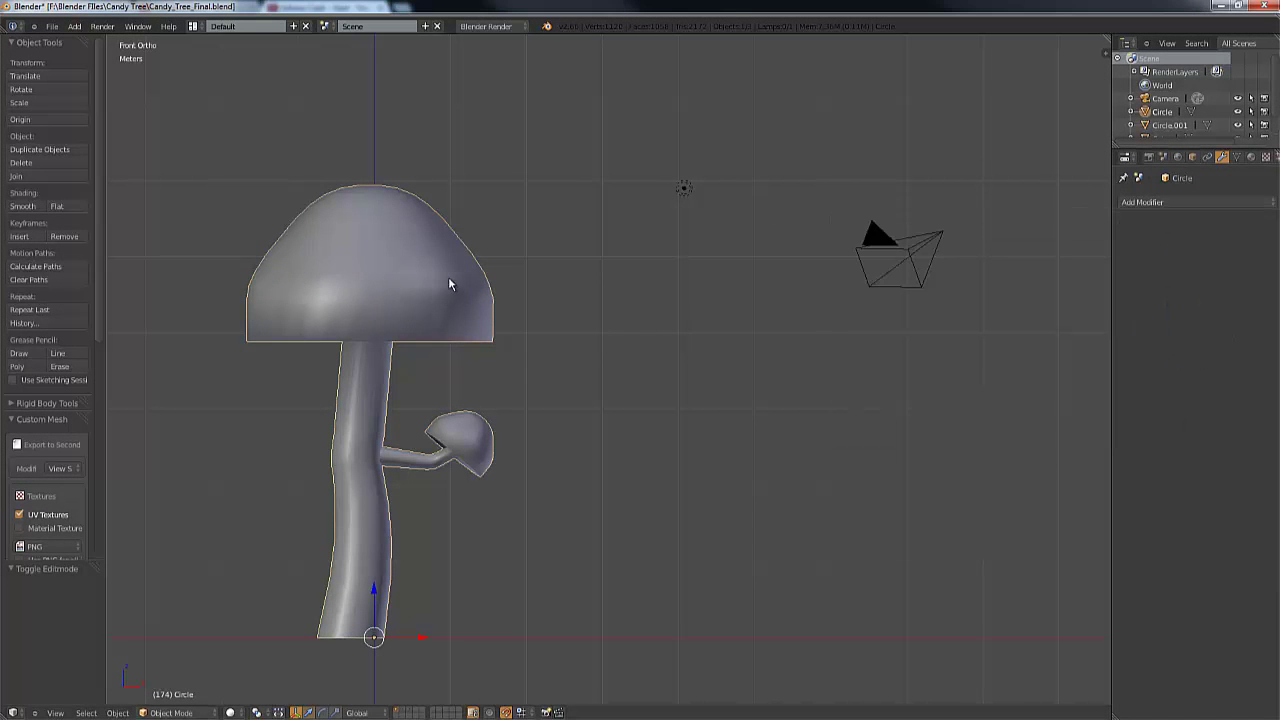
- Add a mesh circle with 32 vertices and 1 m radius, then move it 1 m along X and -9 m along Z
{"action": "mouse_move", "coordinate": [531, 314]}
{"action": "middle_mouse_down", "text": "shift"}
{"action": "mouse_move", "coordinate": [509, 283]}
{"action": "mouse_move", "coordinate": [509, 326]}
{"action": "mouse_move", "coordinate": [524, 330]}
{"action": "middle_mouse_up", "text": "shift"}
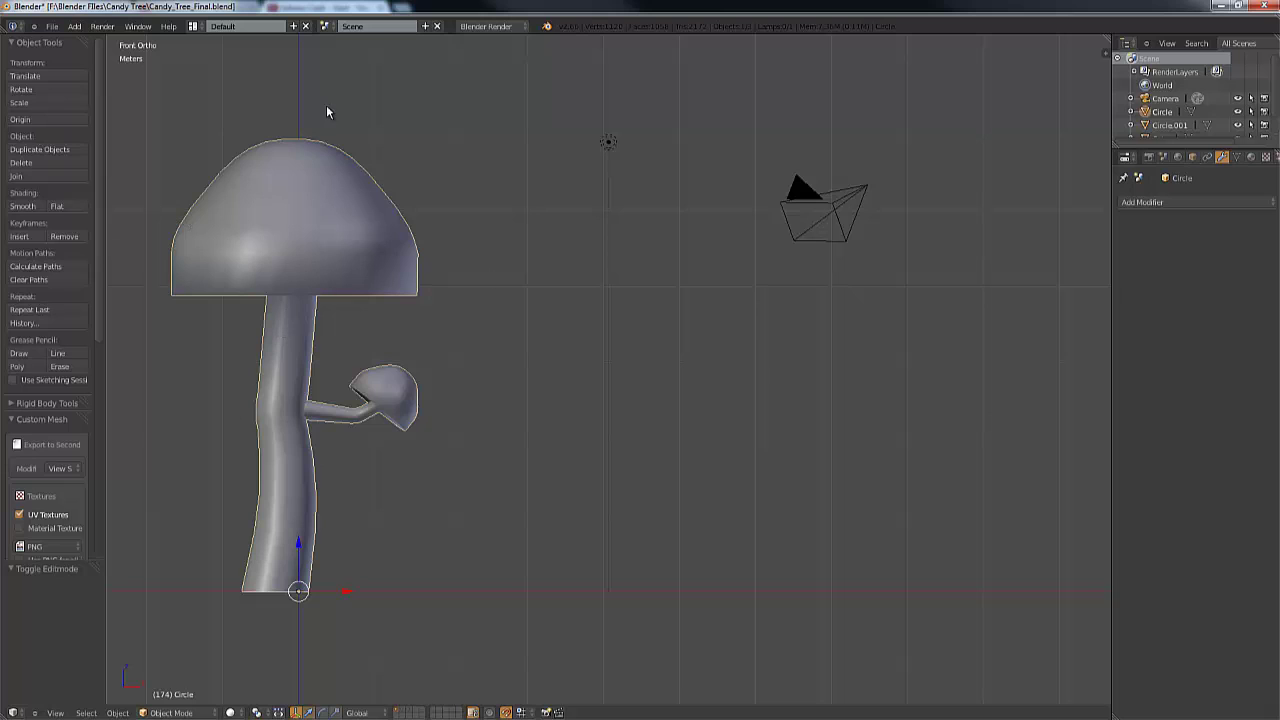
{"action": "left_click", "coordinate": [76, 26]}
{"action": "mouse_move", "coordinate": [89, 41]}
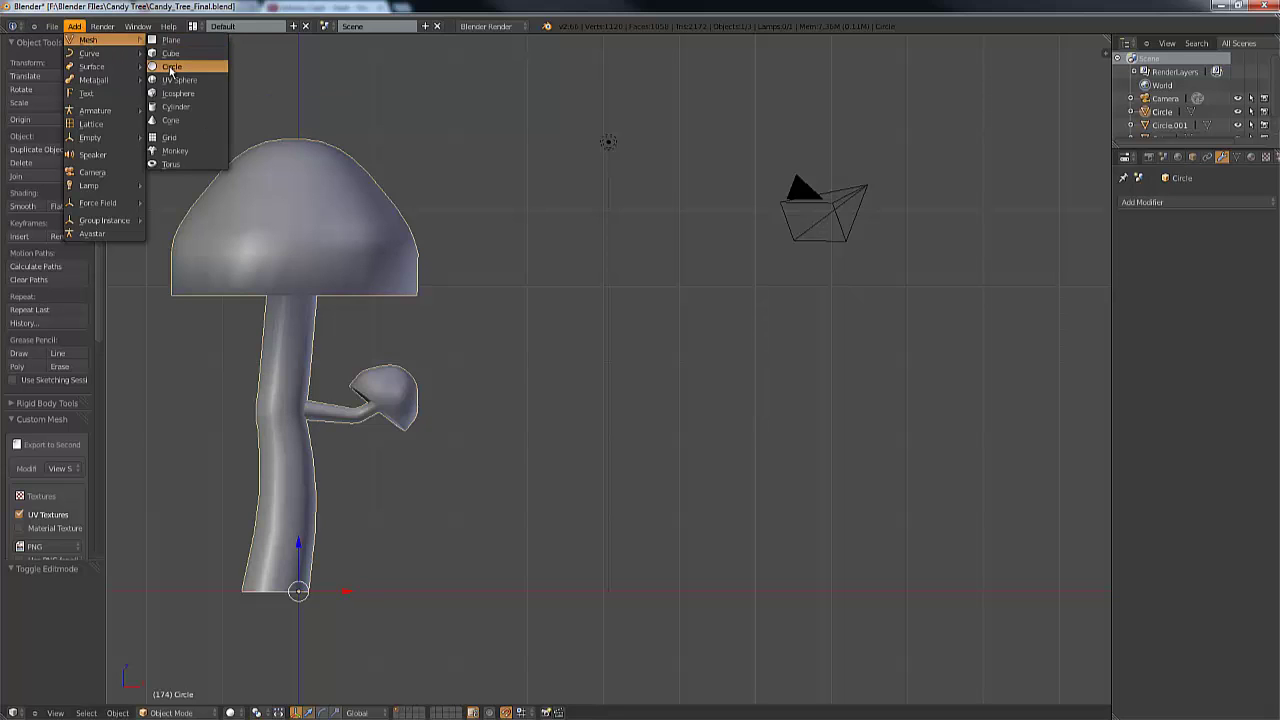
{"action": "left_click", "coordinate": [171, 67]}
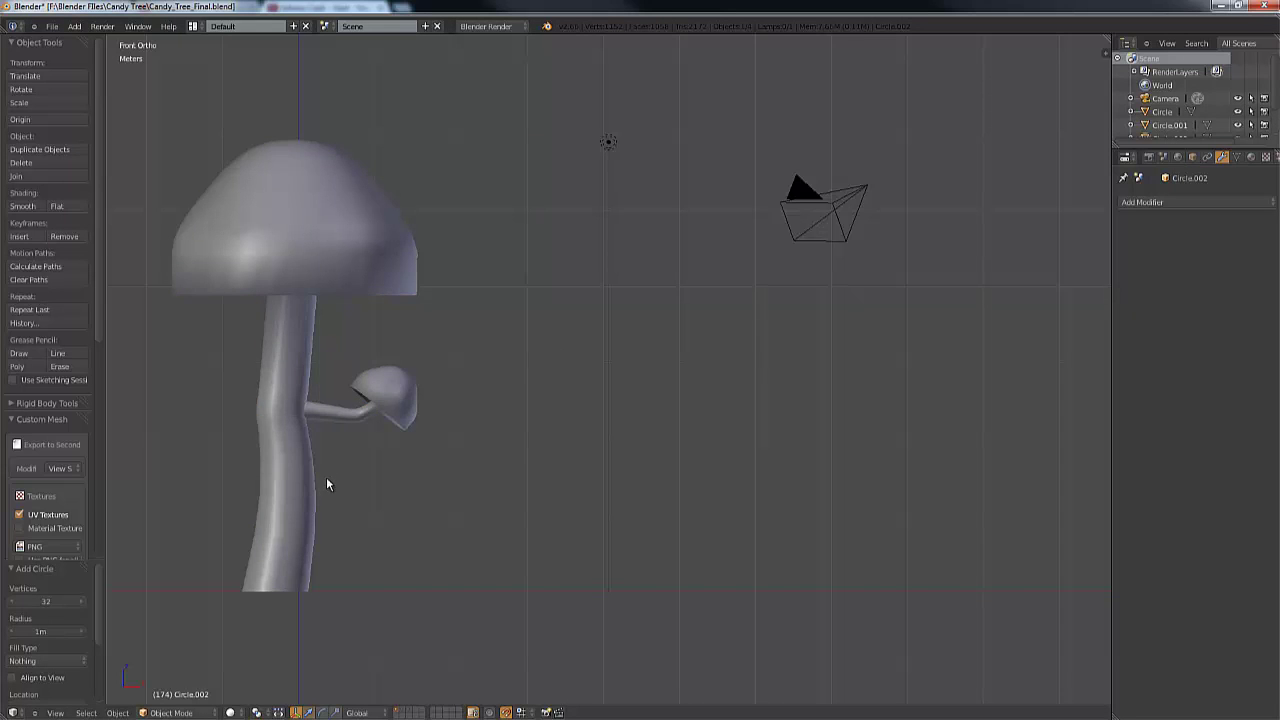
{"action": "scroll", "coordinate": [327, 480], "scroll_direction": "down", "scroll_amount": 3}
{"action": "key", "text": "g"}
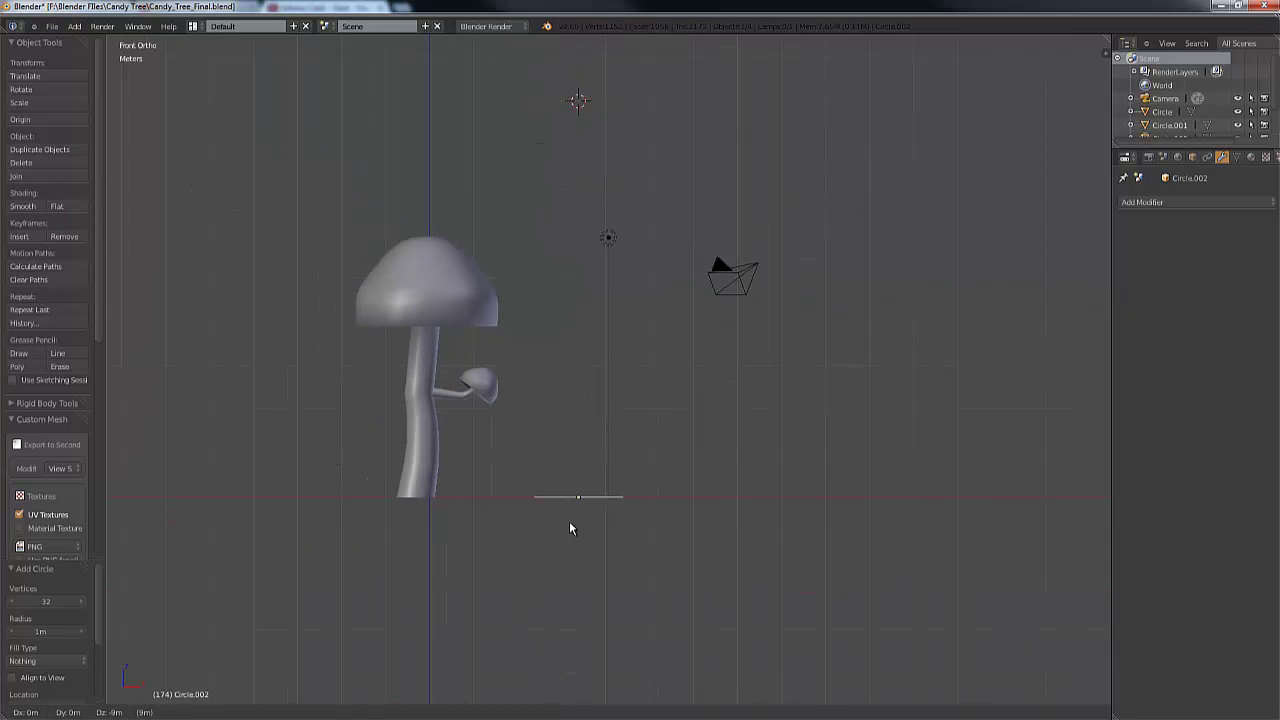
{"action": "left_click", "coordinate": [634, 510]}
- Scale the circle's vertices by 0.7 in edit mode and, with proportional editing off, extrude them 3 m upward along Z
{"action": "key", "text": "Tab"}
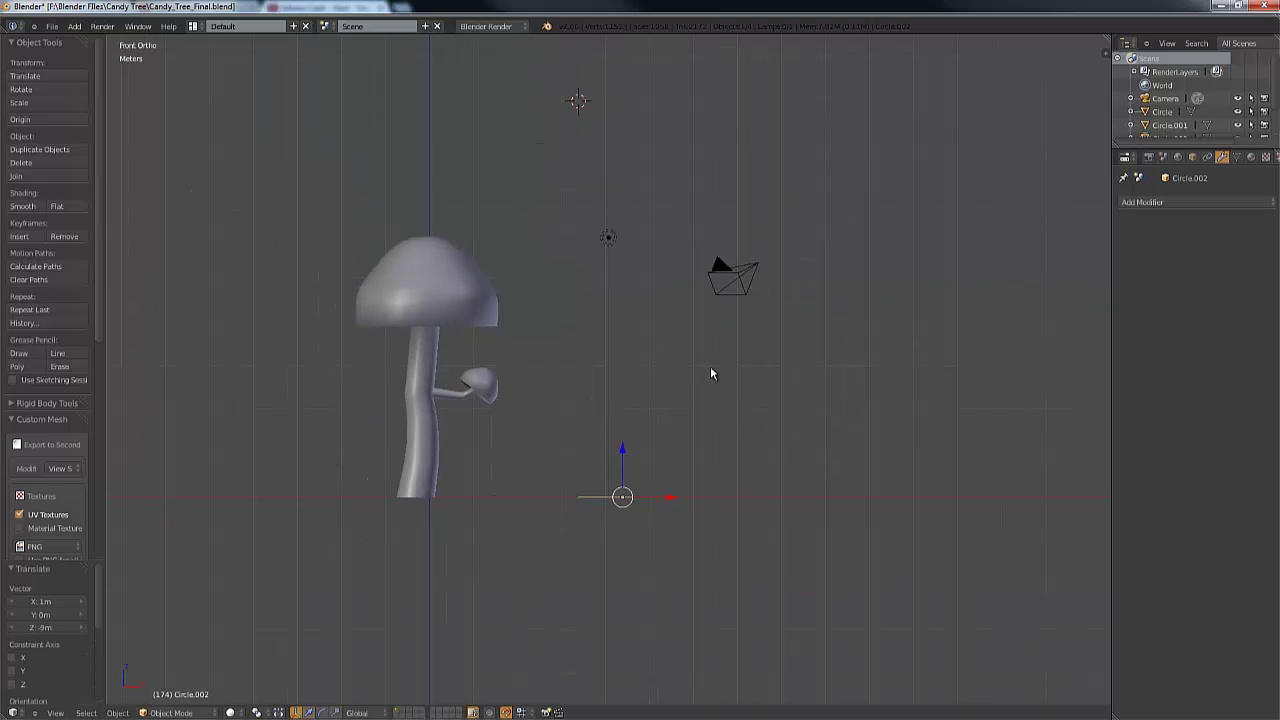
{"action": "scroll", "coordinate": [700, 362], "scroll_direction": "up", "scroll_amount": 3}
{"action": "key", "text": "s"}
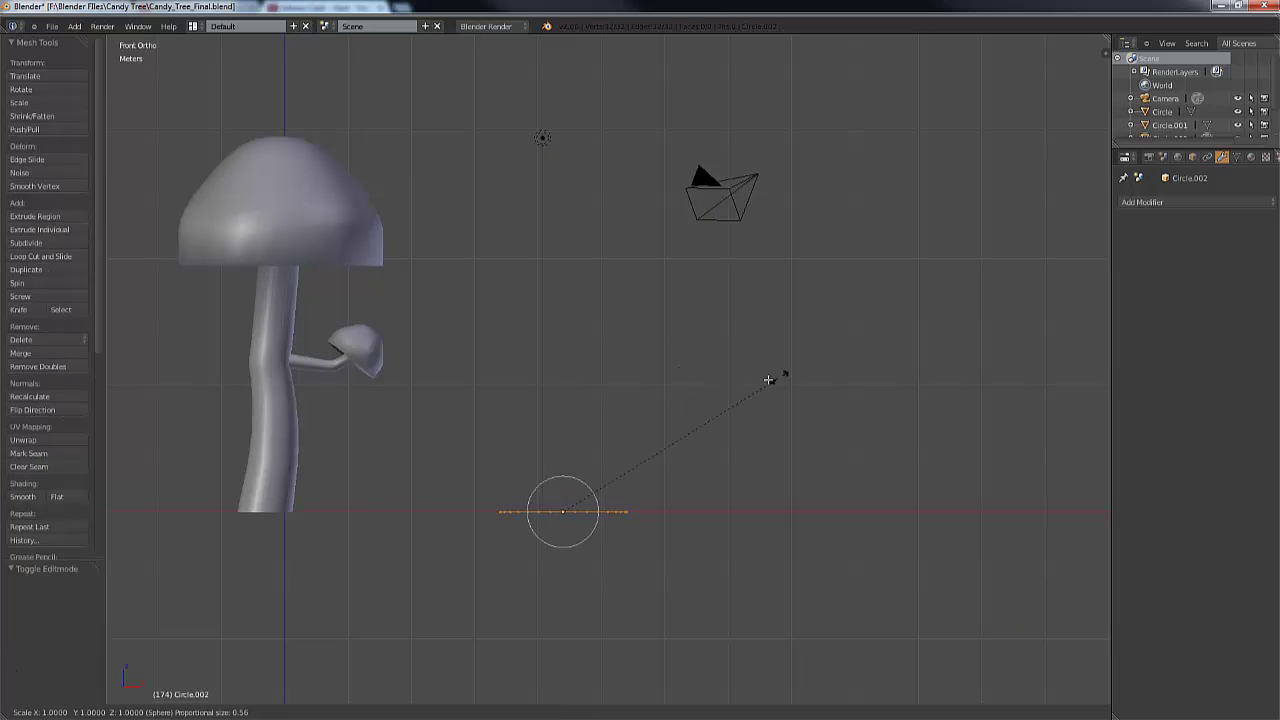
{"action": "left_click", "coordinate": [707, 401]}
{"action": "key", "text": "o"}
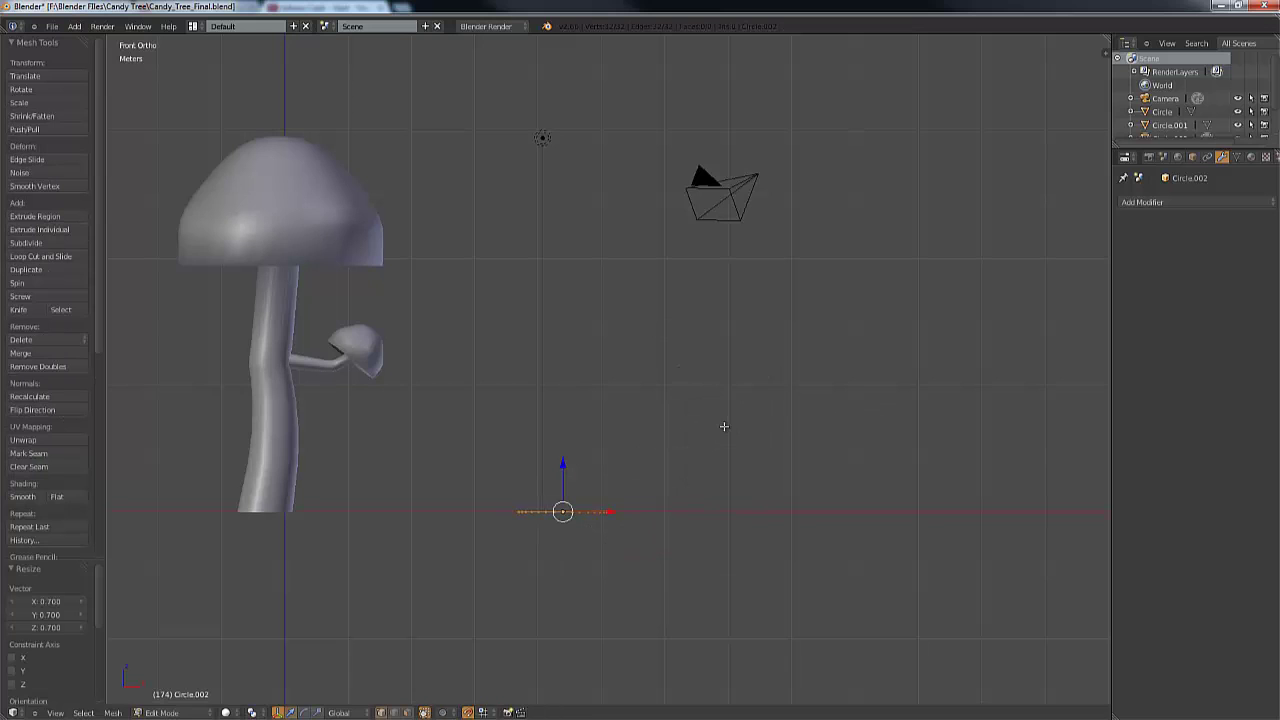
{"action": "key", "text": "e"}
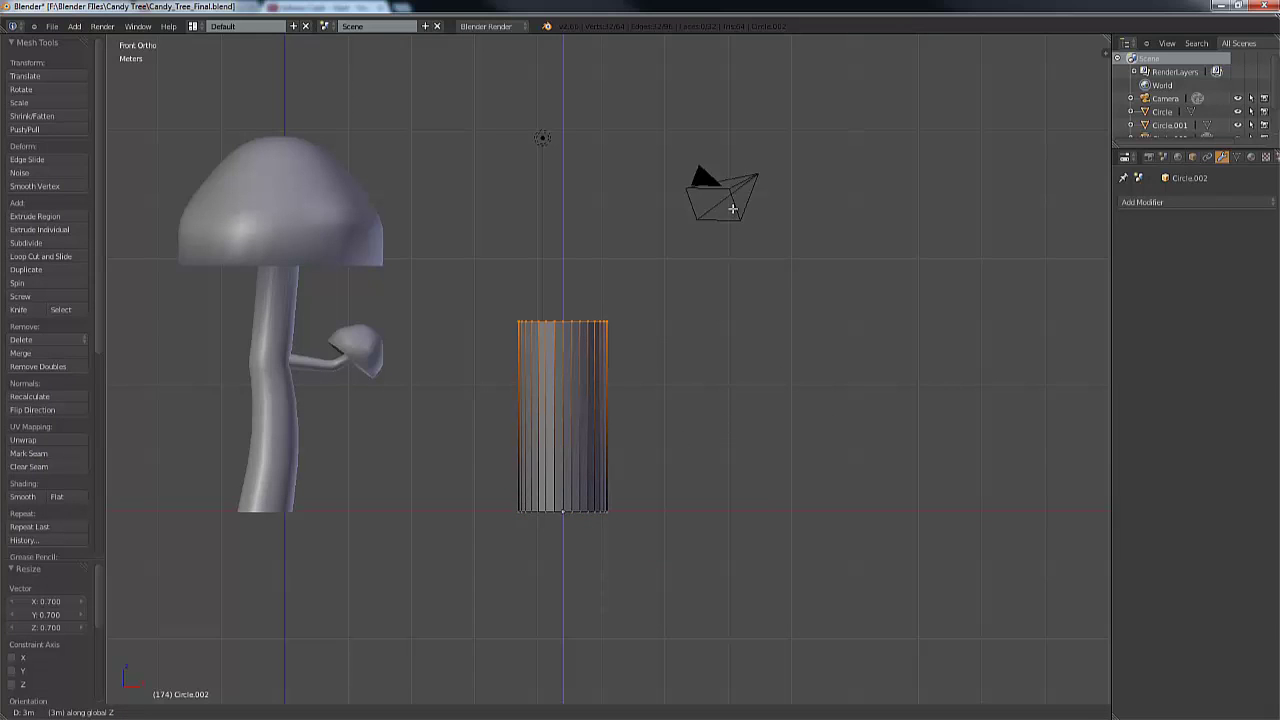
{"action": "left_click", "coordinate": [700, 300]}
- Scale the whole cylinder mesh uniformly by 0.6
{"action": "middle_click_drag", "start_coordinate": [839, 323], "coordinate": [869, 370], "text": "shift"}
{"action": "key", "text": "a"}
{"action": "key", "text": "a"}
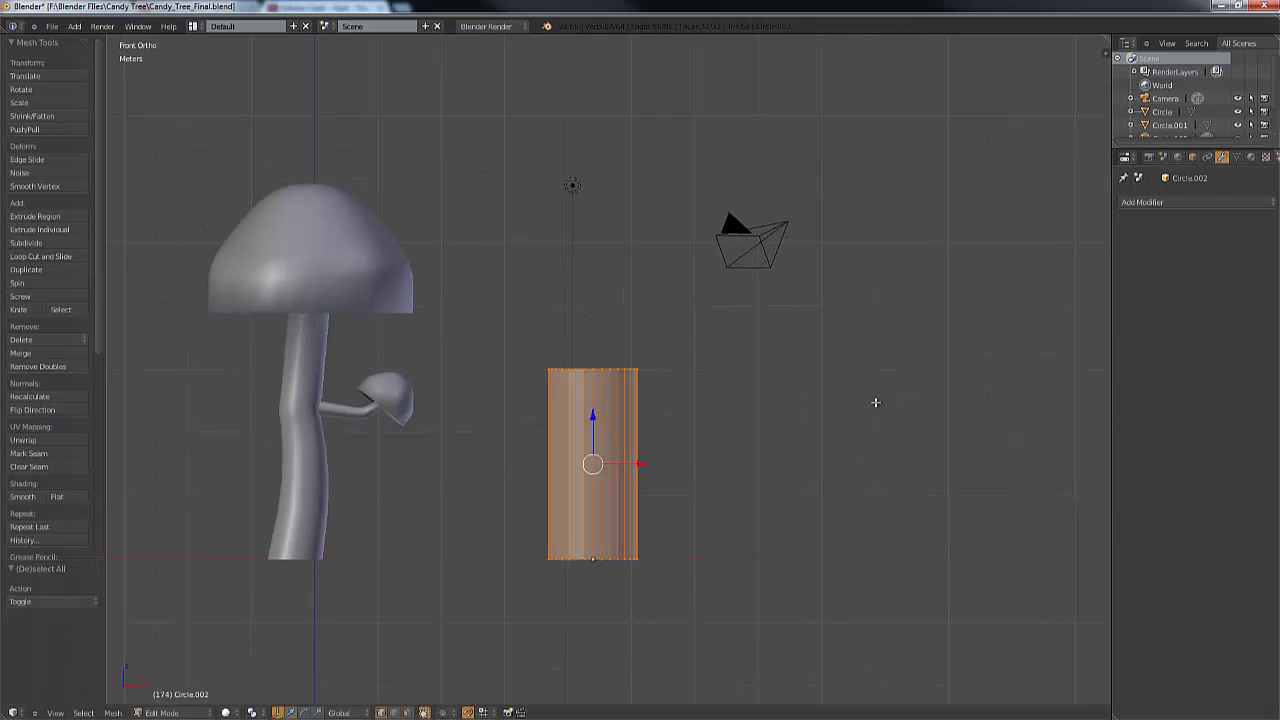
{"action": "key", "text": "s"}
{"action": "left_click", "coordinate": [760, 423]}
{"action": "key", "text": "g"}
{"action": "key", "text": "z"}
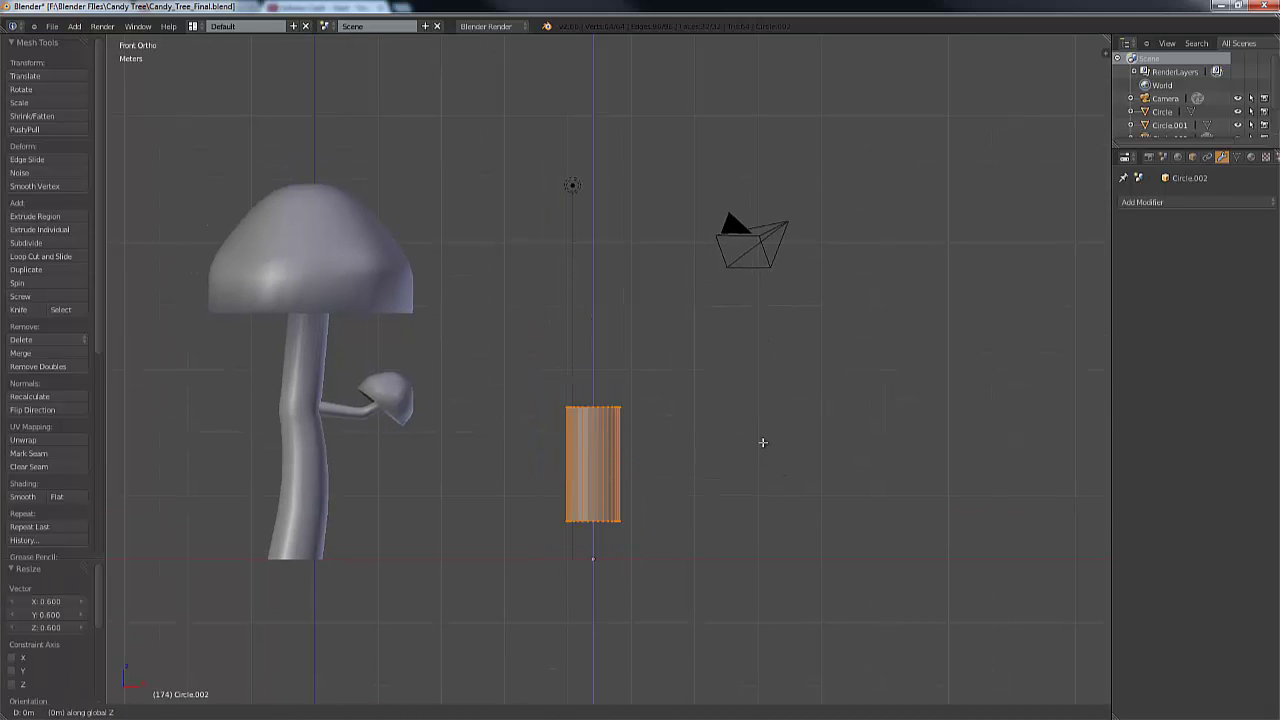
{"action": "left_click", "coordinate": [760, 440]}
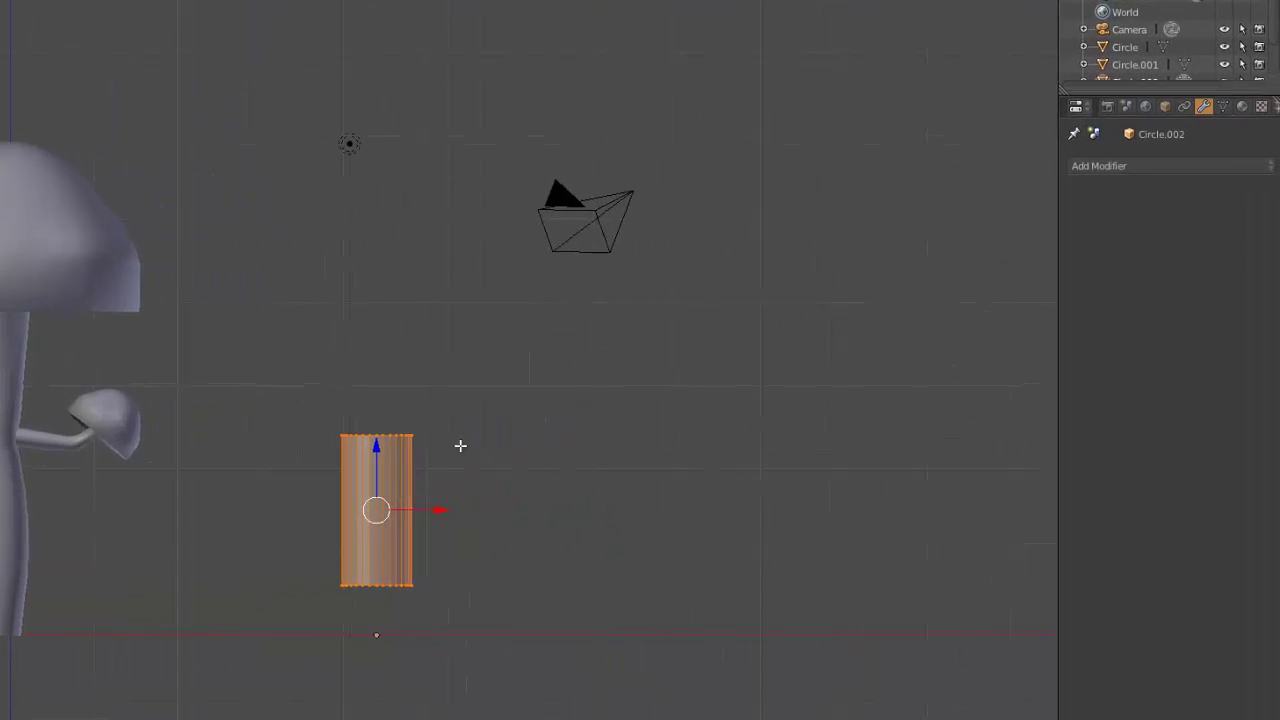
- Extrude the cylinder's top edge loop straight up along Z to more than double its height as the mushroom stem
{"action": "key", "text": "a"}
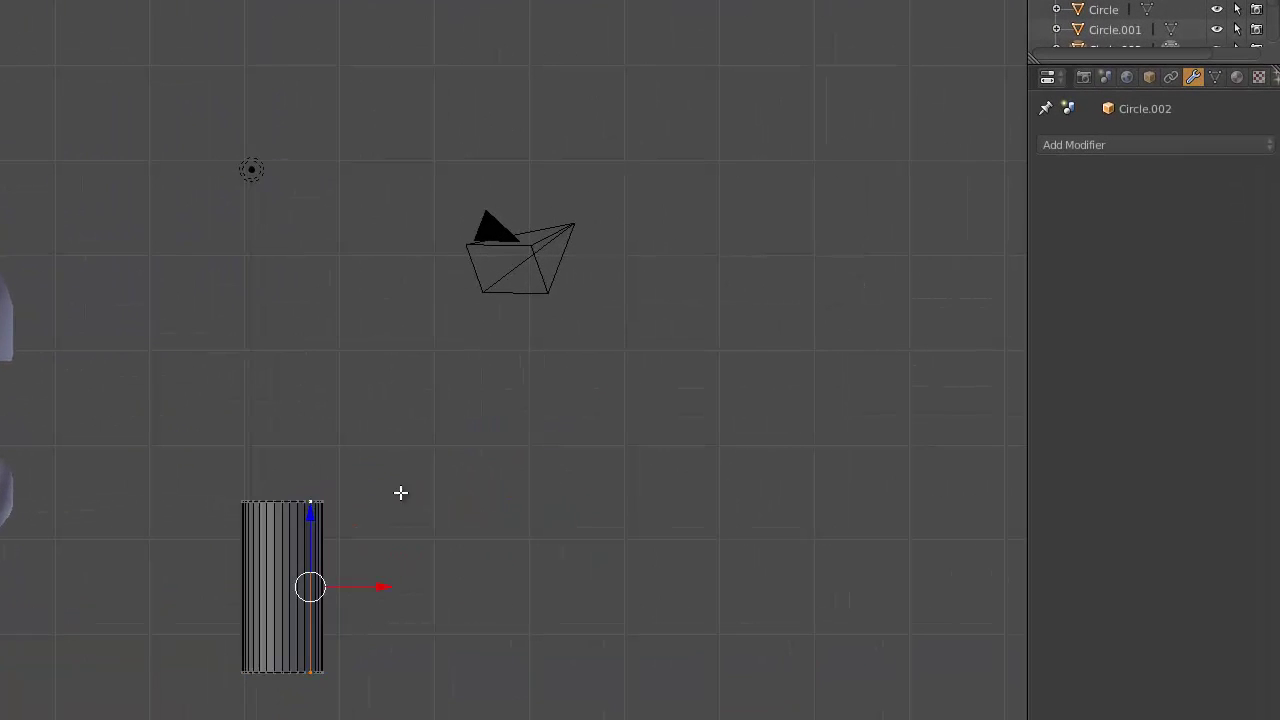
{"action": "right_click", "coordinate": [406, 436], "text": "alt"}
{"action": "key", "text": "e"}
{"action": "key", "text": "z"}
{"action": "left_click", "coordinate": [451, 106]}
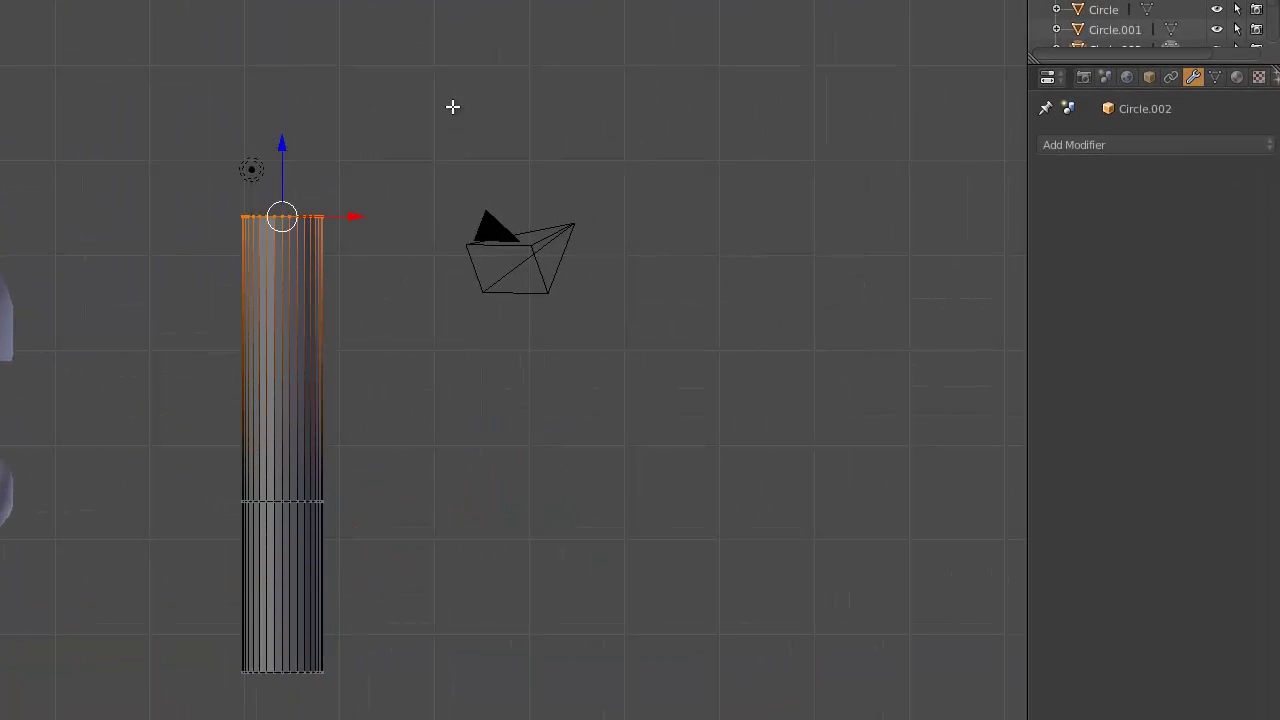
- Extrude the stem's top loop outward to nearly four times the stem width and extrude it upward as the cap's lower band
{"action": "middle_click_drag", "start_coordinate": [451, 153], "coordinate": [463, 245], "text": "shift"}
{"action": "key", "text": "e"}
{"action": "right_click", "coordinate": [489, 229]}
{"action": "key", "text": "s"}
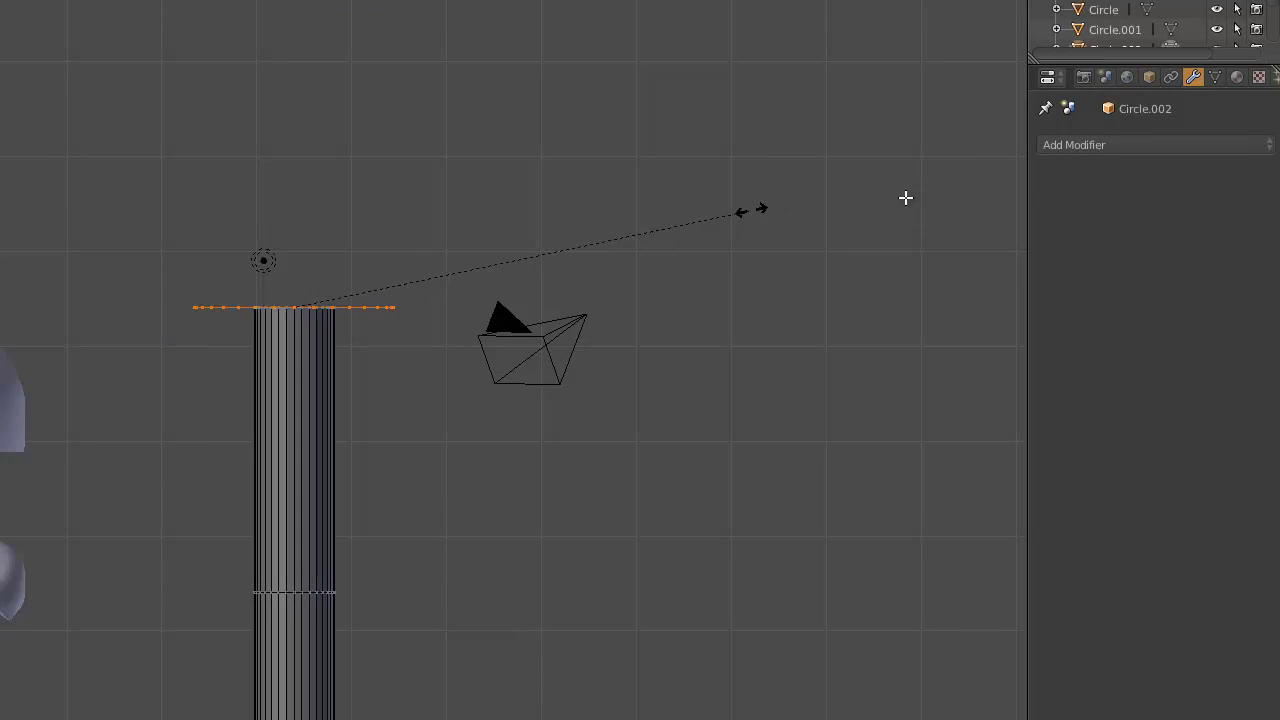
{"action": "left_click", "coordinate": [814, 218]}
{"action": "key", "text": "e"}
{"action": "left_click", "coordinate": [560, 140]}
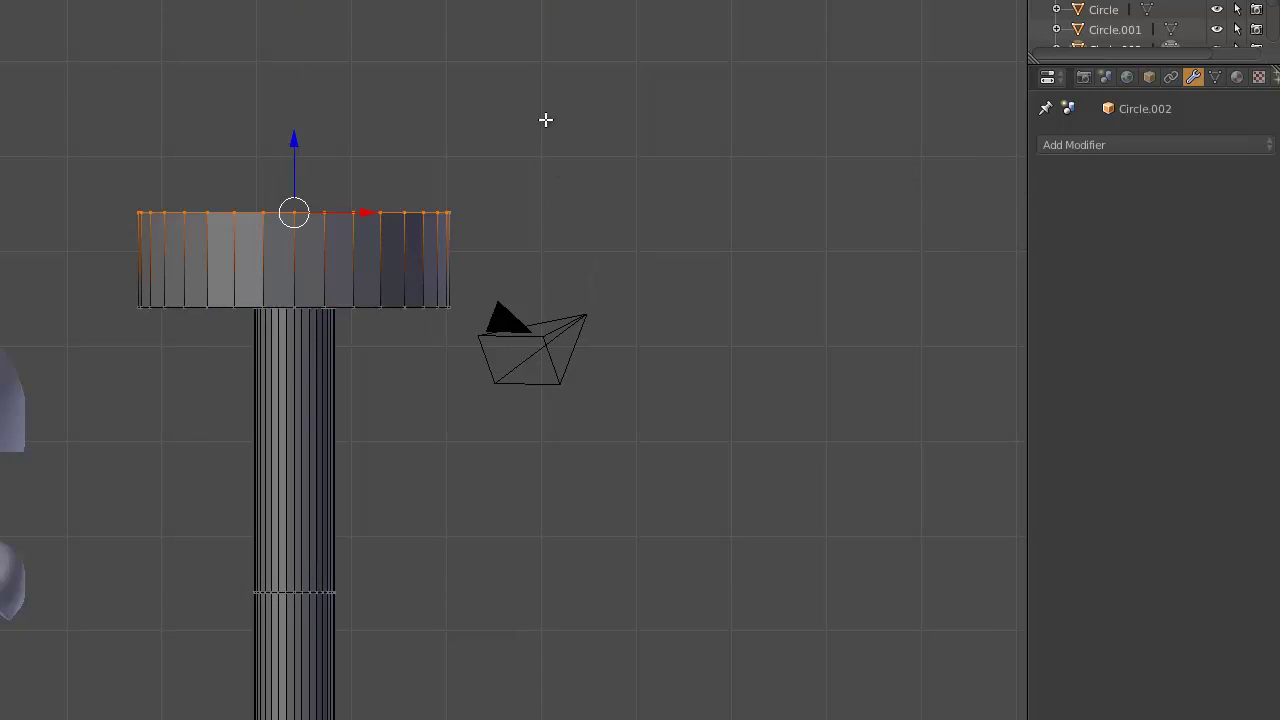
- Extrude the cap's top loop upward and scale it inward to about 70% of the lower band's width
{"action": "middle_click_drag", "start_coordinate": [543, 117], "coordinate": [551, 291], "text": "shift"}
{"action": "key", "text": "e"}
{"action": "left_click", "coordinate": [551, 196]}
{"action": "key", "text": "s"}
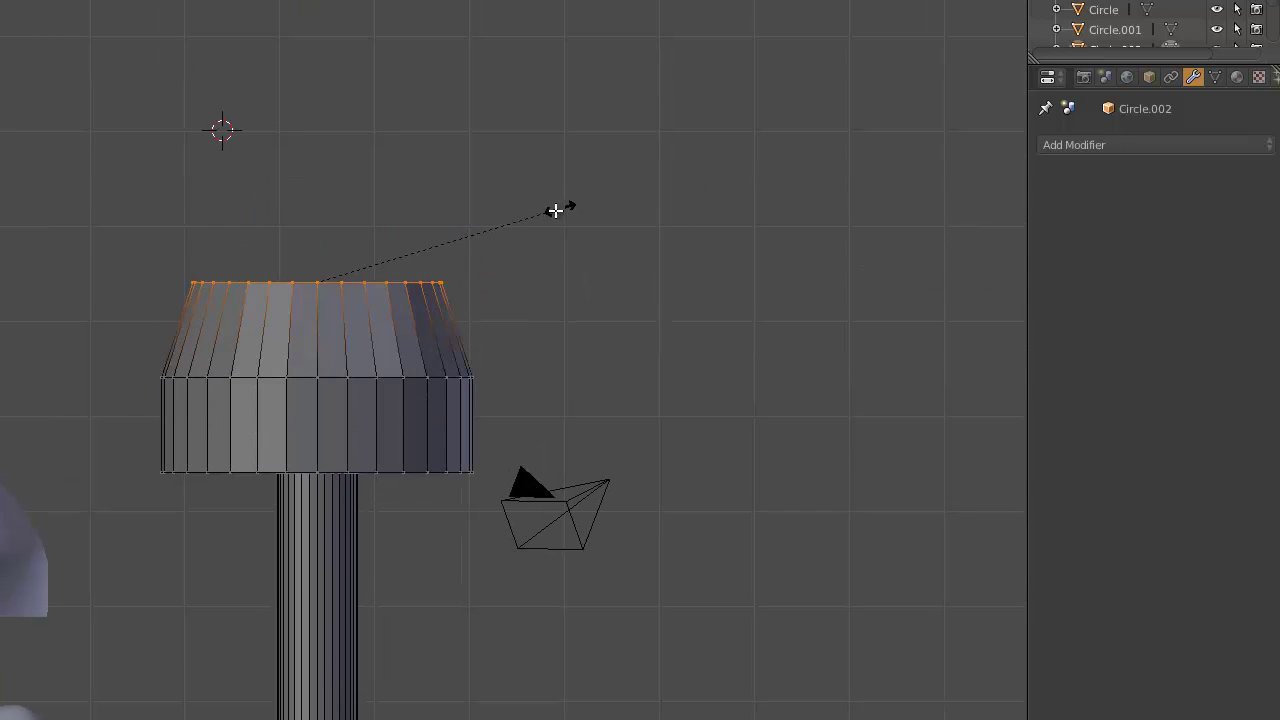
{"action": "left_click", "coordinate": [555, 209]}
{"action": "key", "text": "s"}
{"action": "left_click", "coordinate": [543, 215]}
- Extrude one more level on top of the cap and scale its loop to about half the width
{"action": "key", "text": "e"}
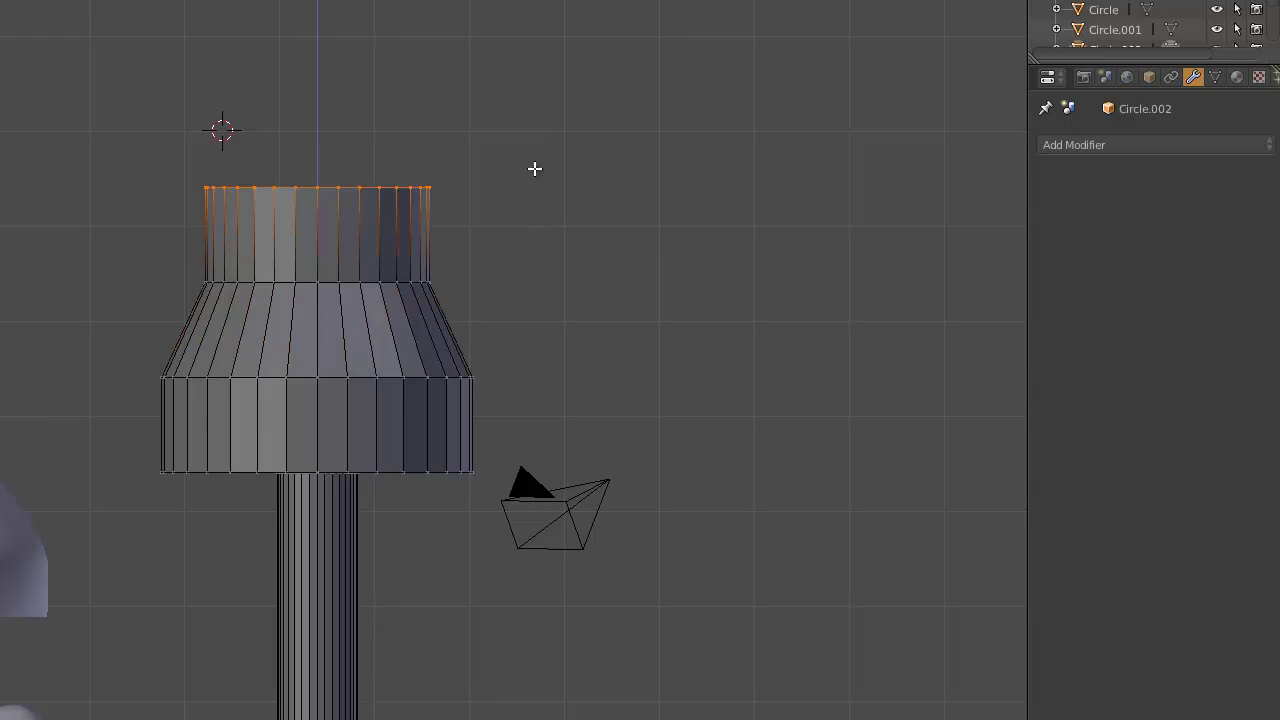
{"action": "left_click", "coordinate": [534, 169]}
{"action": "key", "text": "s"}
{"action": "left_click", "coordinate": [473, 184]}
{"action": "key", "text": "e"}
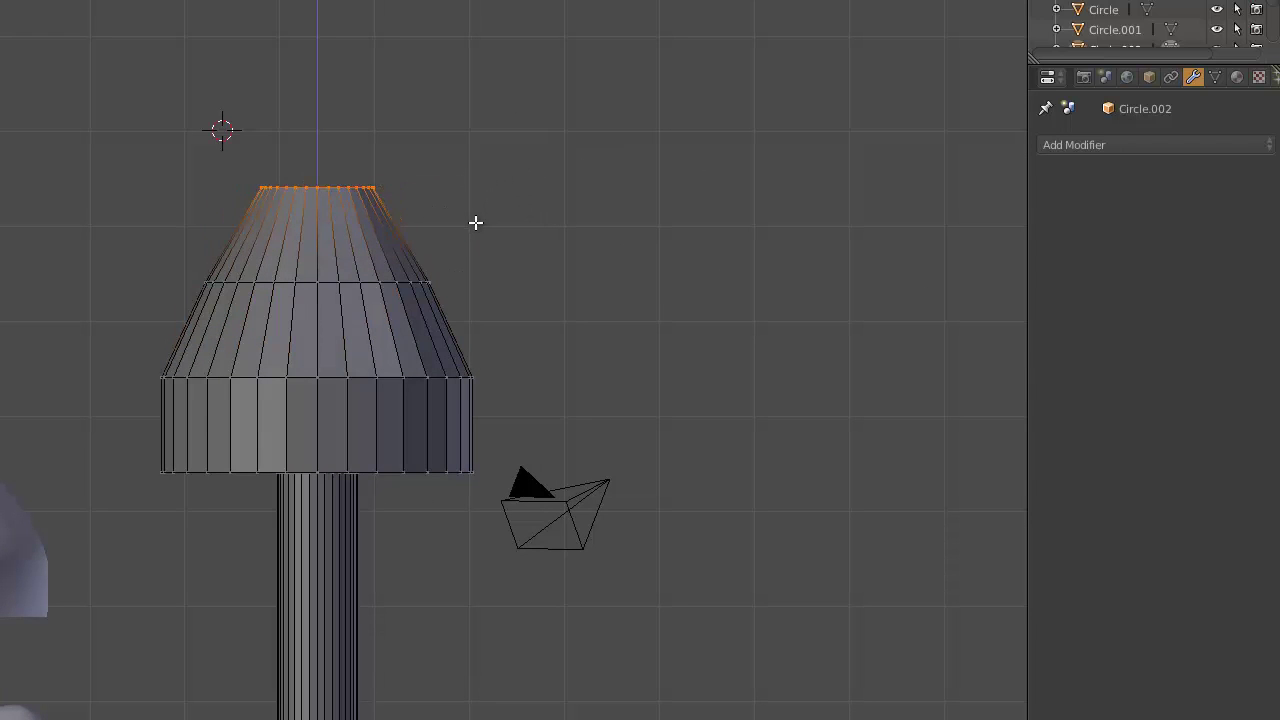
{"action": "right_click", "coordinate": [475, 222]}
{"action": "key", "text": "e"}
{"action": "right_click", "coordinate": [540, 132]}
{"action": "key", "text": "Tab"}
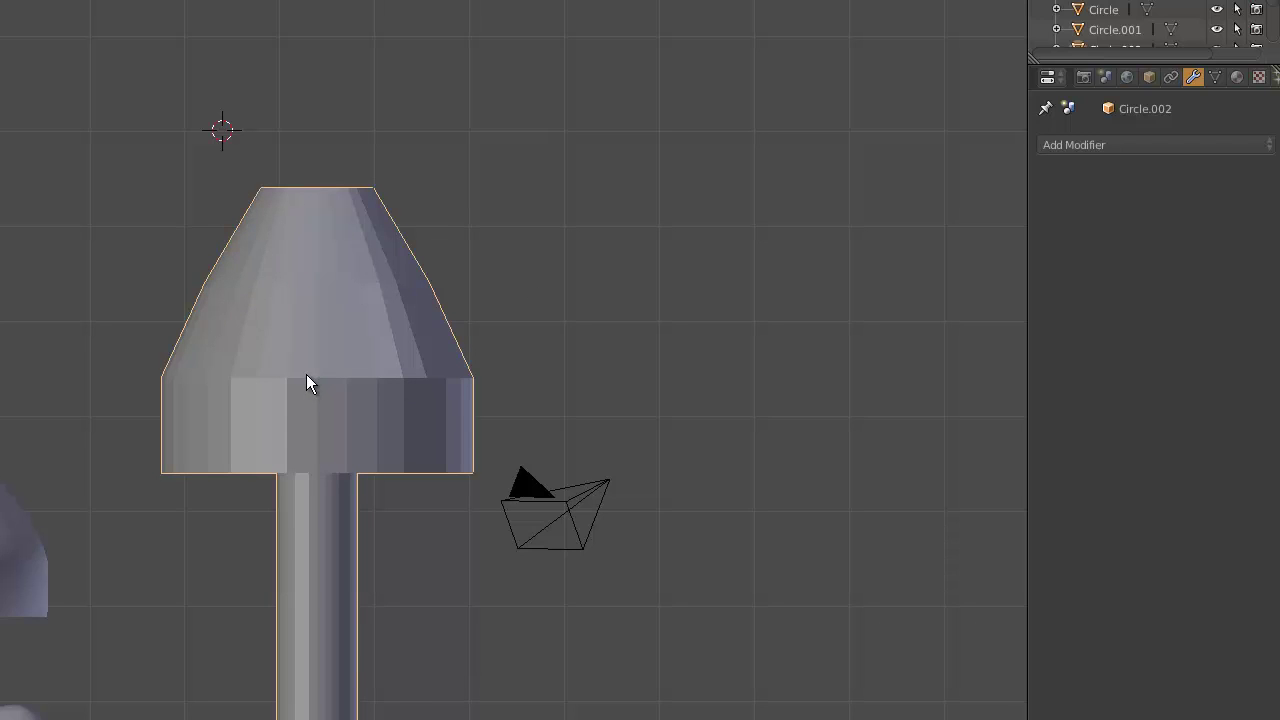
{"action": "key", "text": "Tab"}
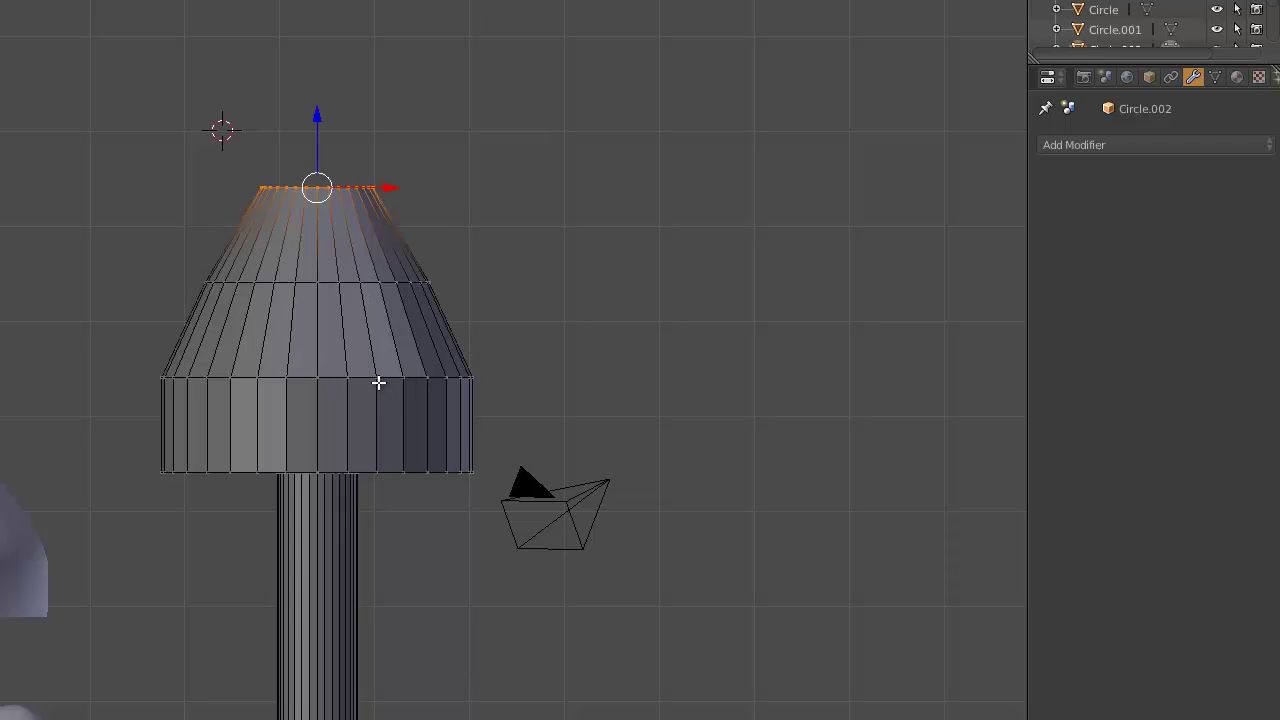
- Select the edge loop where the cap begins to taper and start the Screencast Keys display
{"action": "right_click", "coordinate": [401, 377], "text": "alt"}
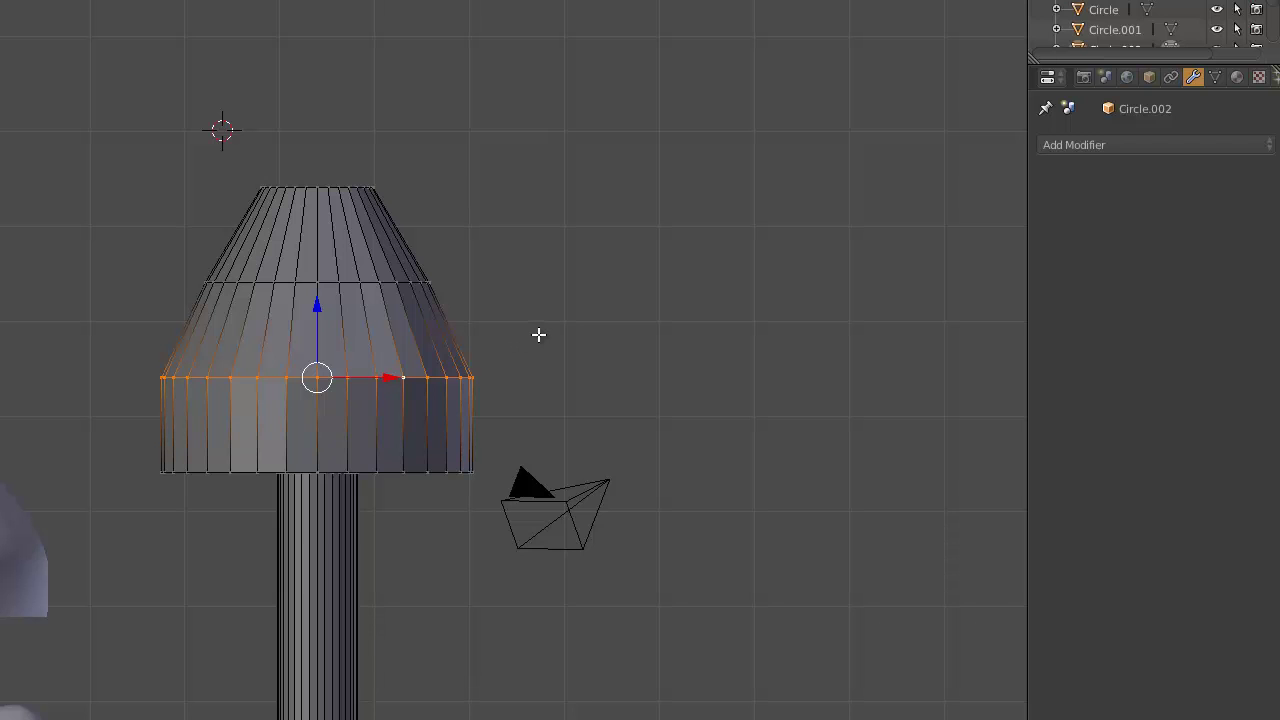
{"action": "key", "text": "n"}
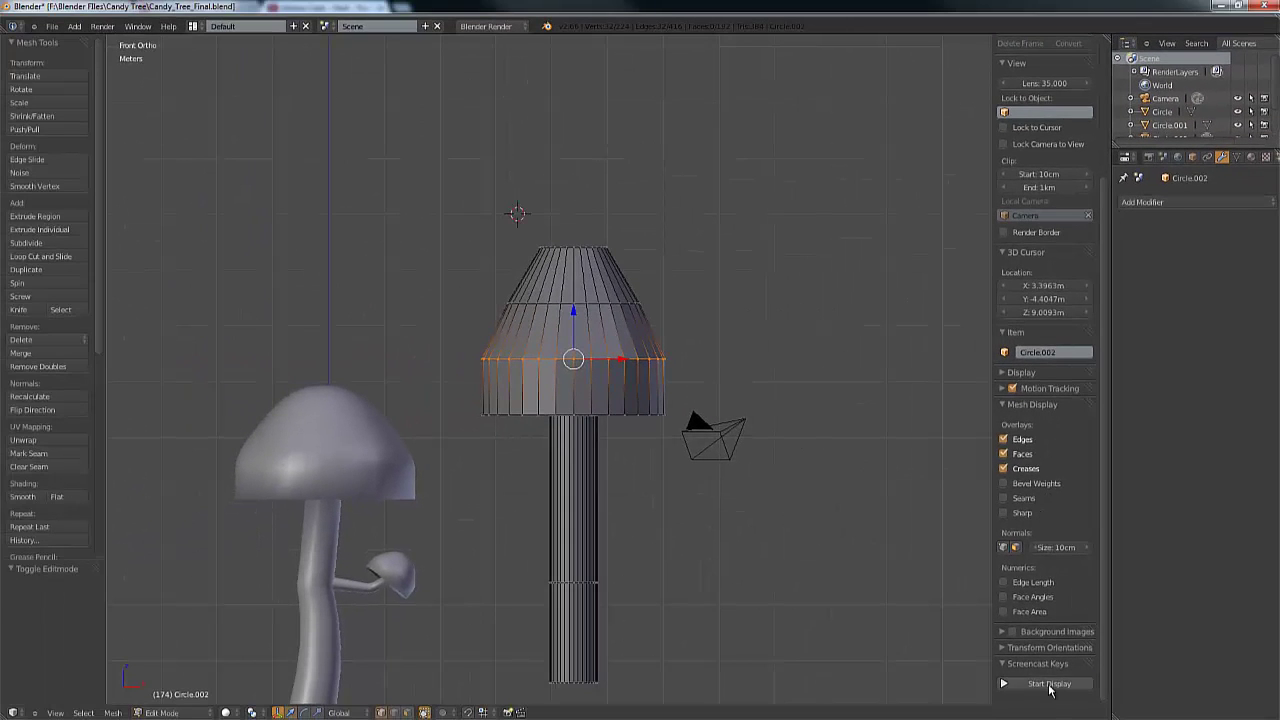
{"action": "left_click", "coordinate": [1050, 684]}
{"action": "key", "text": "n"}
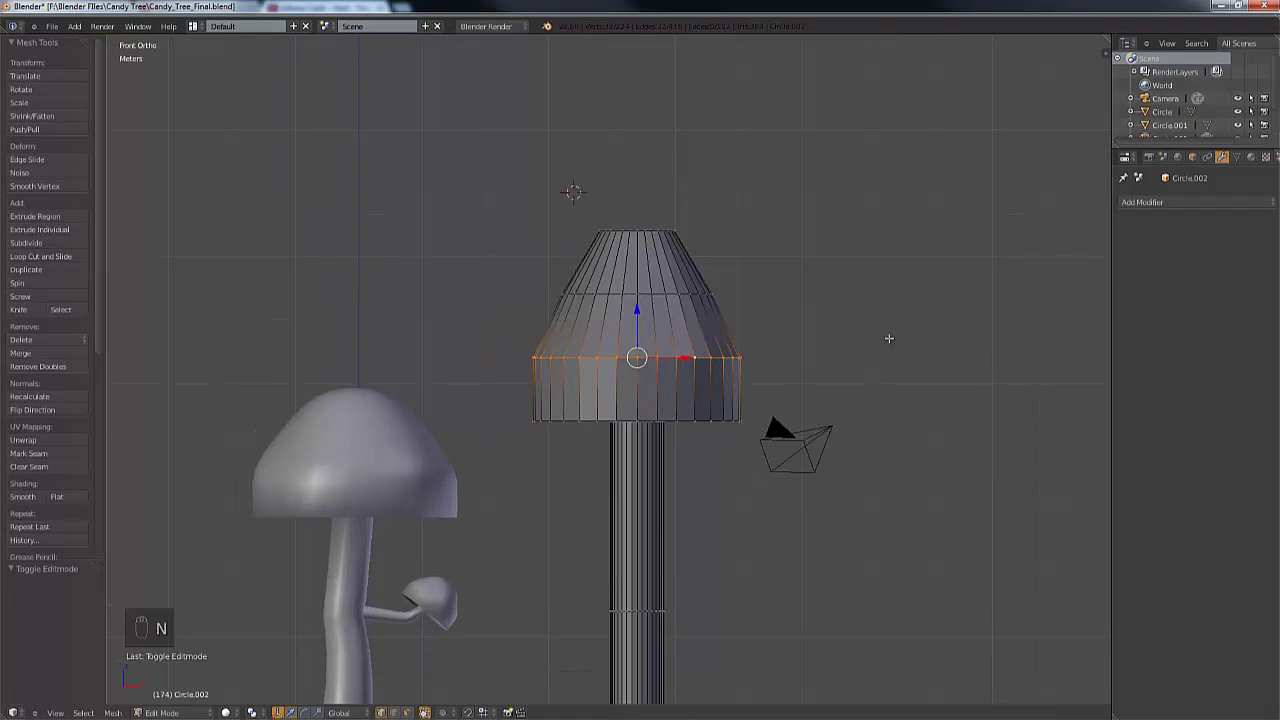
- Bevel the selected cap edge loop with one segment and an offset of about 0.4
{"action": "key", "text": "ctrl+b"}
{"action": "key", "text": "ctrl+b"}
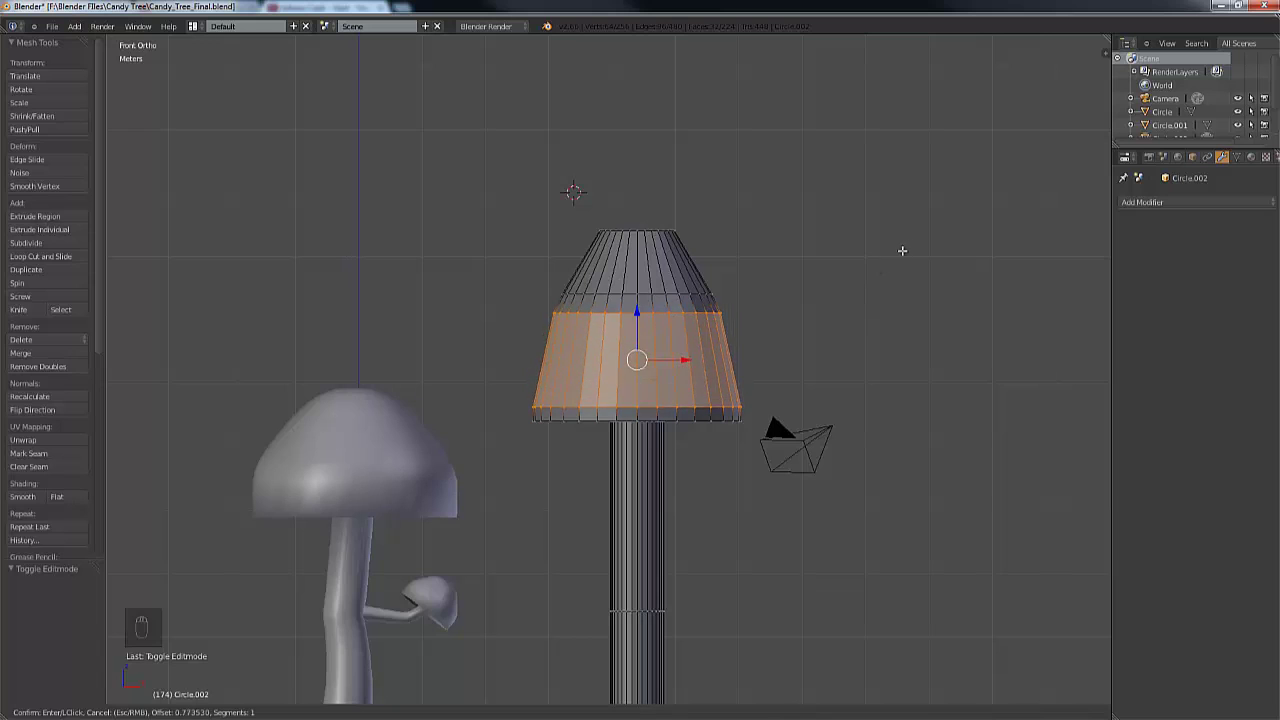
{"action": "scroll", "coordinate": [920, 243], "scroll_direction": "up", "scroll_amount": 2}
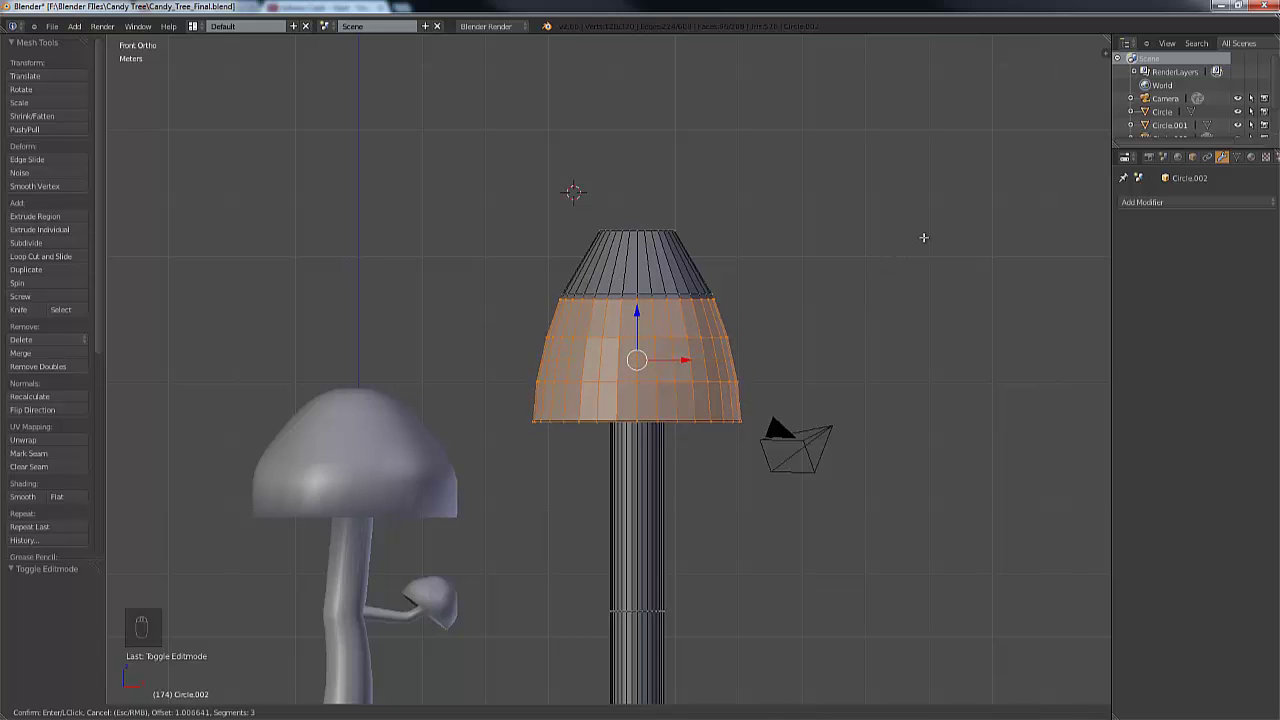
{"action": "scroll", "coordinate": [900, 250], "scroll_direction": "up", "scroll_amount": 1}
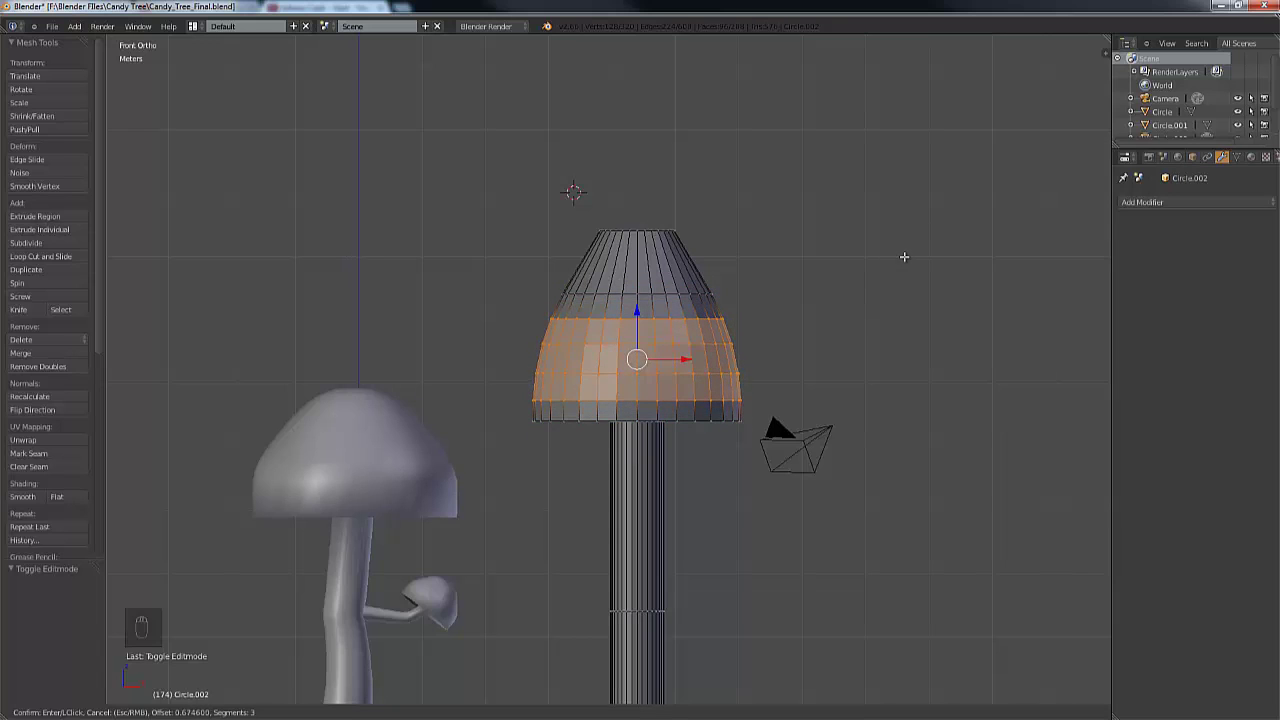
{"action": "scroll", "coordinate": [920, 252], "scroll_direction": "down", "scroll_amount": 3}
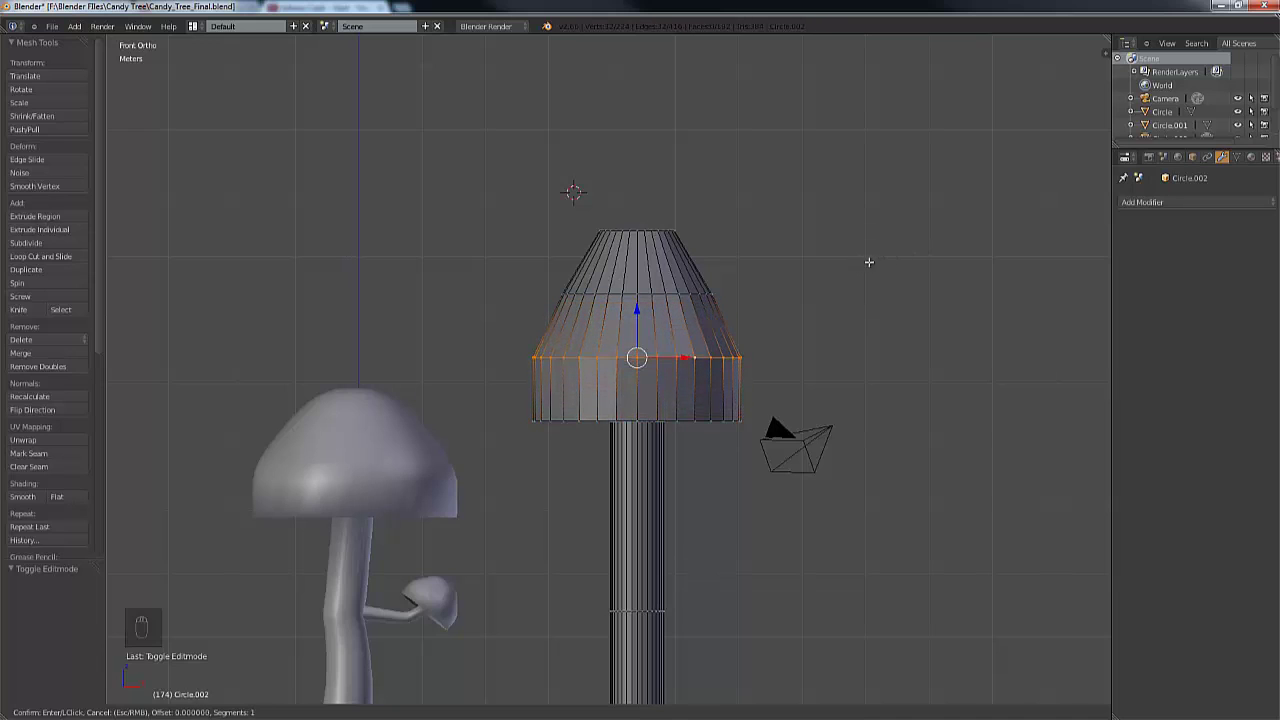
{"action": "scroll", "coordinate": [900, 255], "scroll_direction": "up", "scroll_amount": 2}
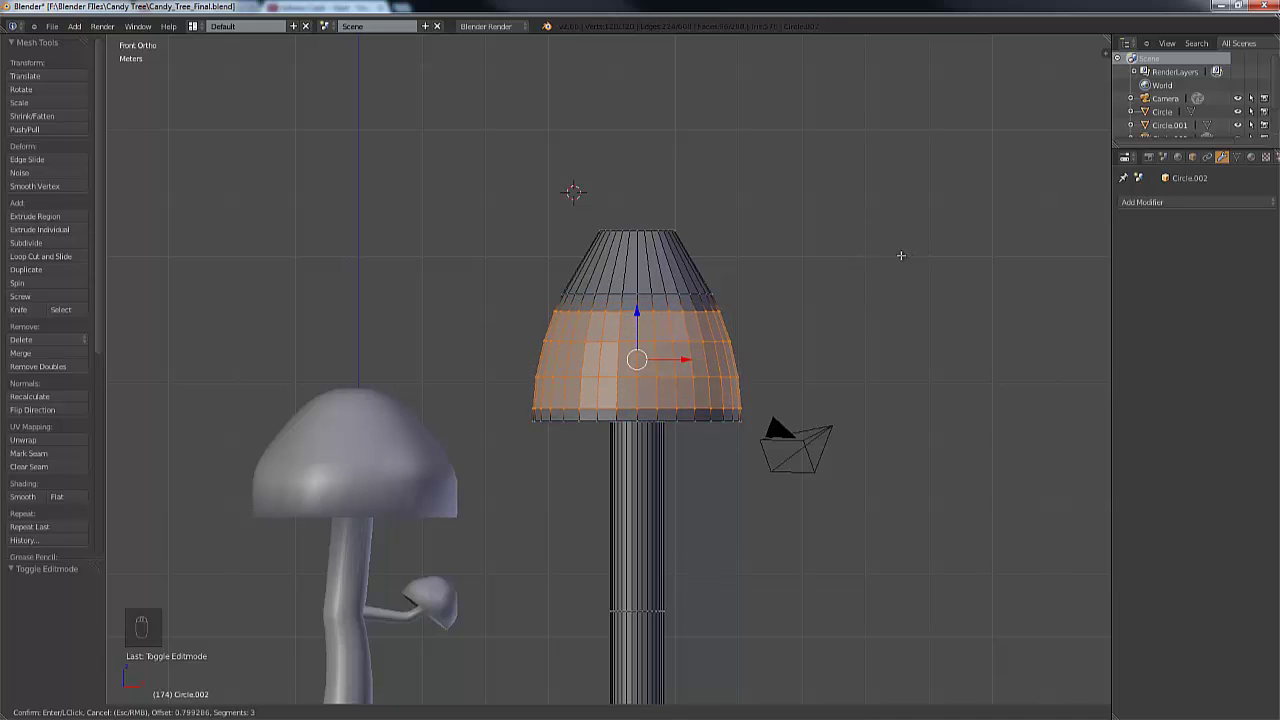
{"action": "scroll", "coordinate": [896, 256], "scroll_direction": "down", "scroll_amount": 2}
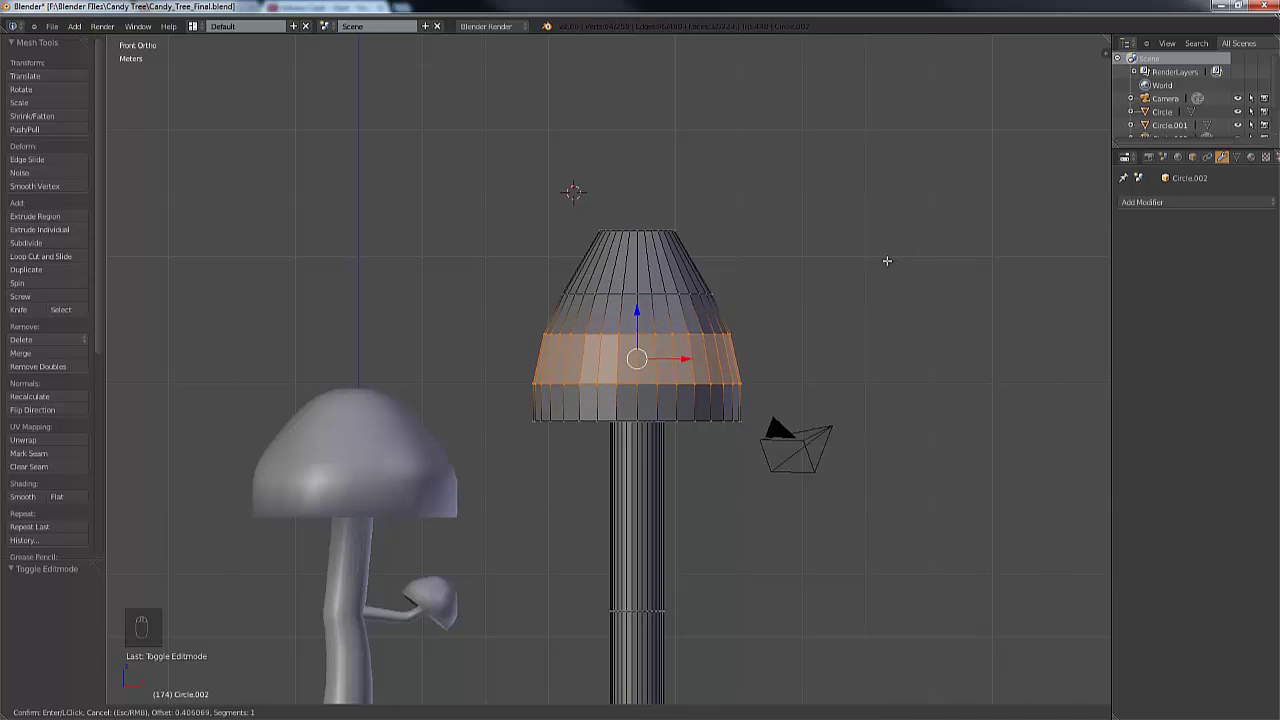
{"action": "left_click", "coordinate": [887, 260]}
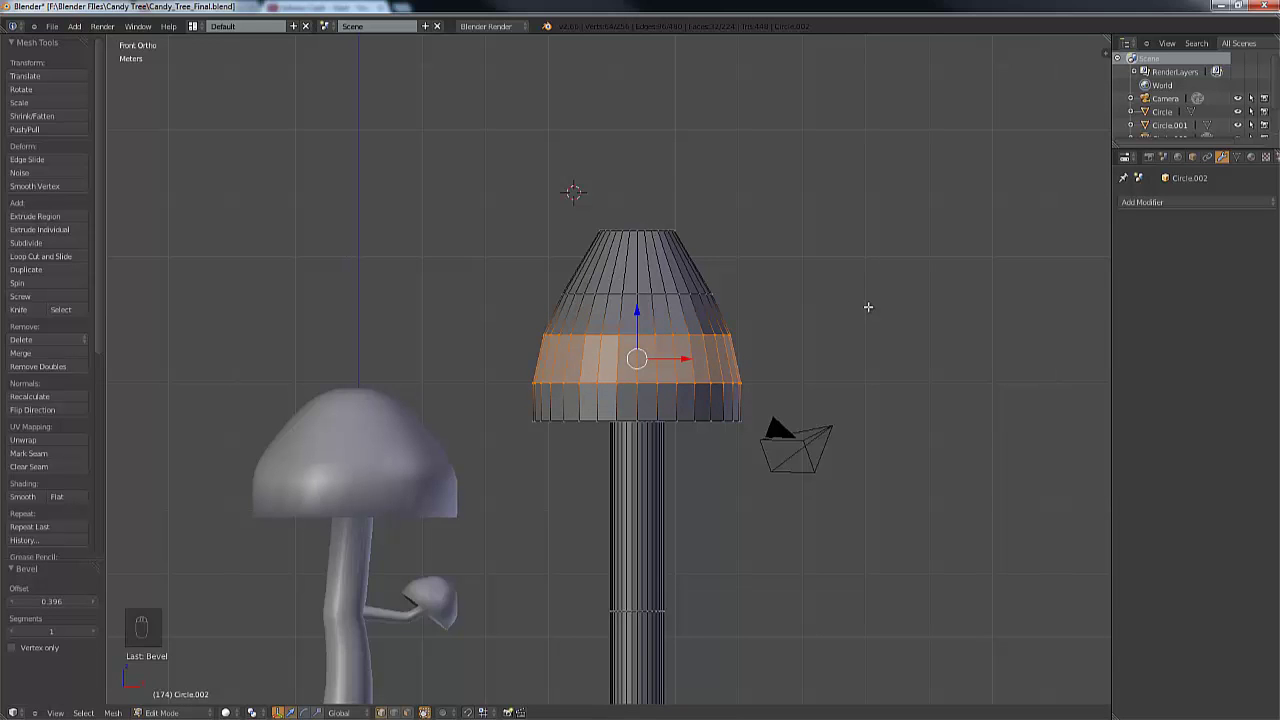
- Adjust the bevel to an offset of 0.324 and 2 segments
{"action": "key", "text": "F6"}
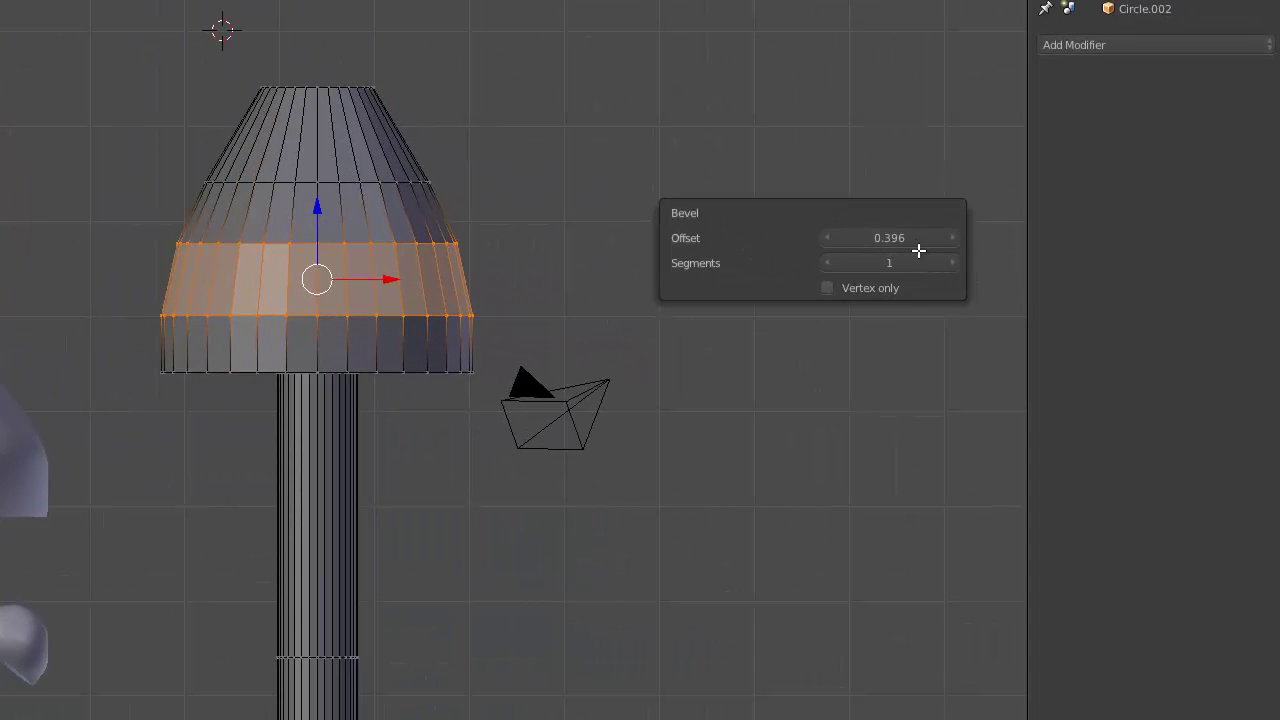
{"action": "left_click_drag", "start_coordinate": [918, 251], "coordinate": [865, 264]}
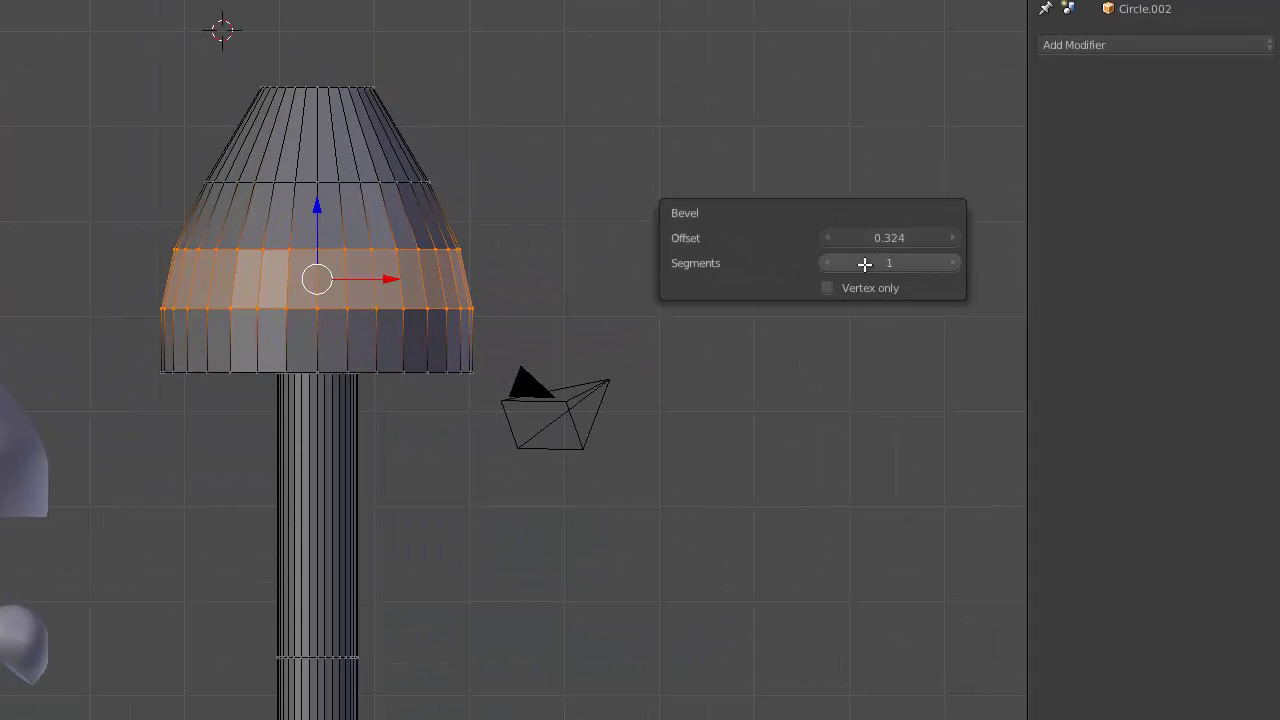
{"action": "left_click", "coordinate": [950, 263]}
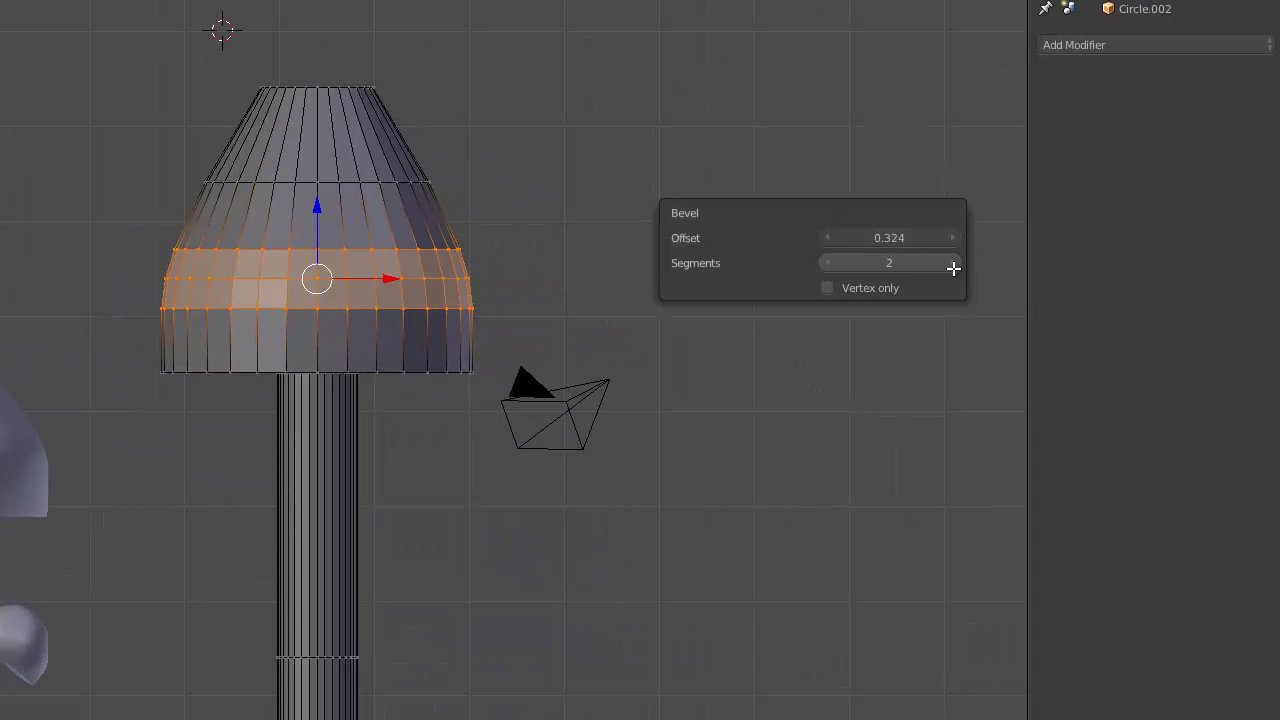
- Set the cap bevel's offset to 0.4 with 2 segments
{"action": "left_click", "coordinate": [829, 262]}
{"action": "left_click", "coordinate": [952, 264]}
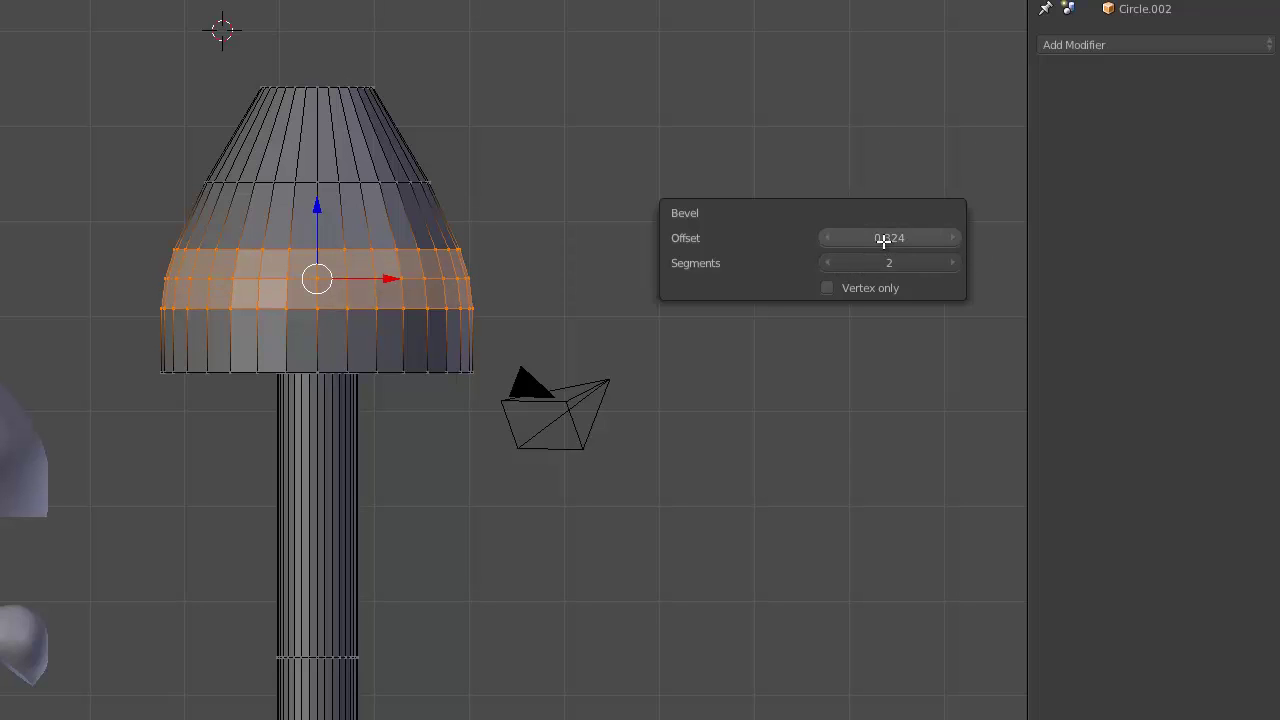
{"action": "mouse_move", "coordinate": [883, 240]}
{"action": "left_mouse_down"}
{"action": "mouse_move", "coordinate": [911, 237]}
{"action": "mouse_move", "coordinate": [860, 232]}
{"action": "mouse_move", "coordinate": [960, 234]}
{"action": "mouse_move", "coordinate": [886, 240]}
{"action": "left_mouse_up"}
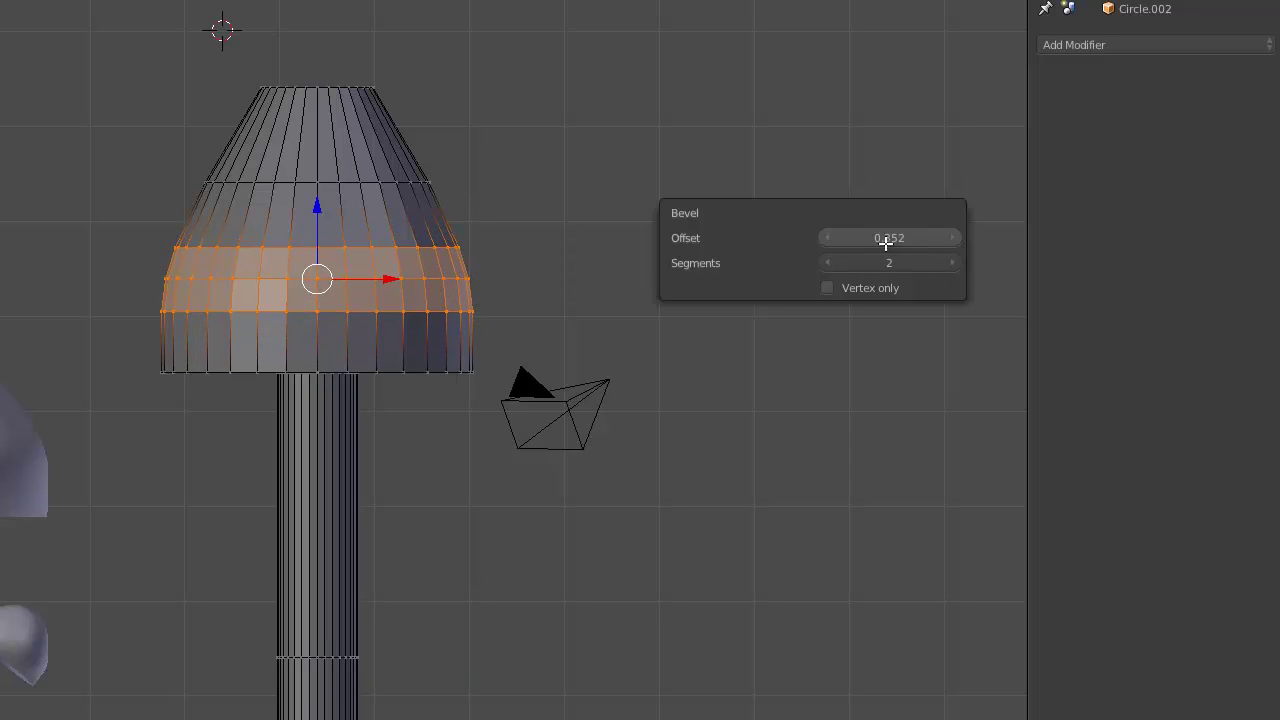
{"action": "left_click", "coordinate": [907, 241]}
{"action": "type", "text": "0.4"}
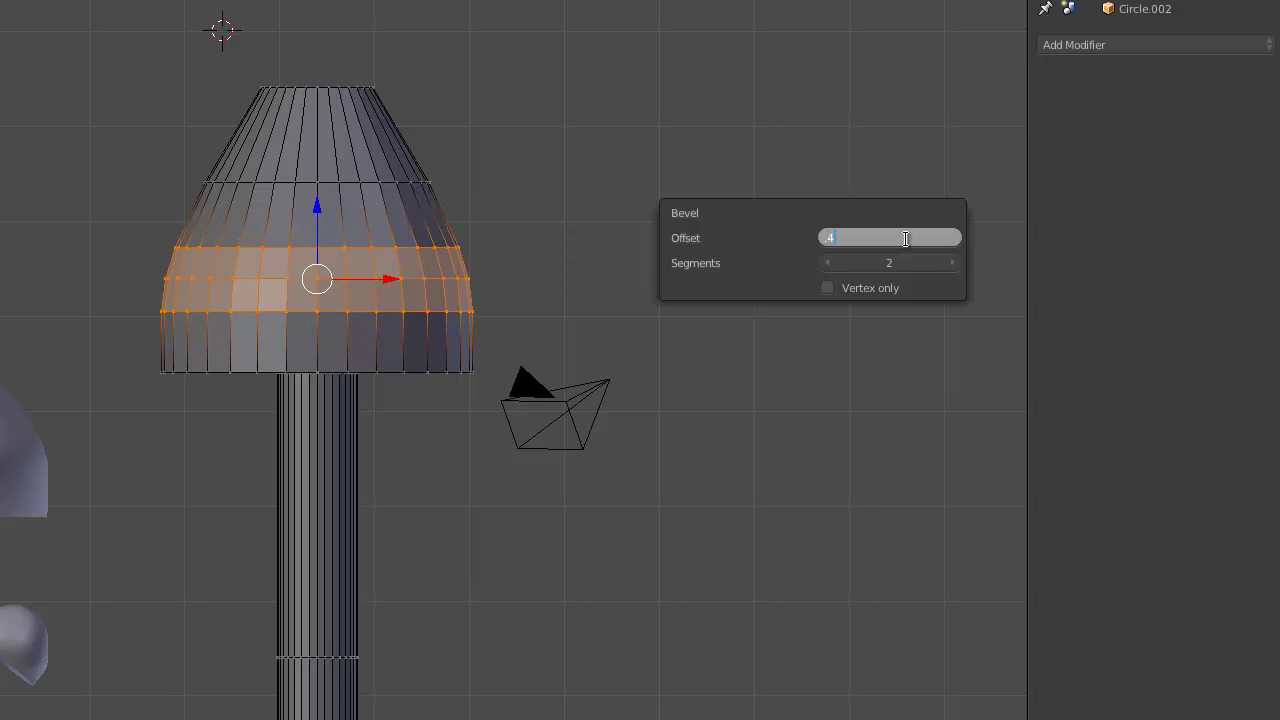
{"action": "key", "text": "Return"}
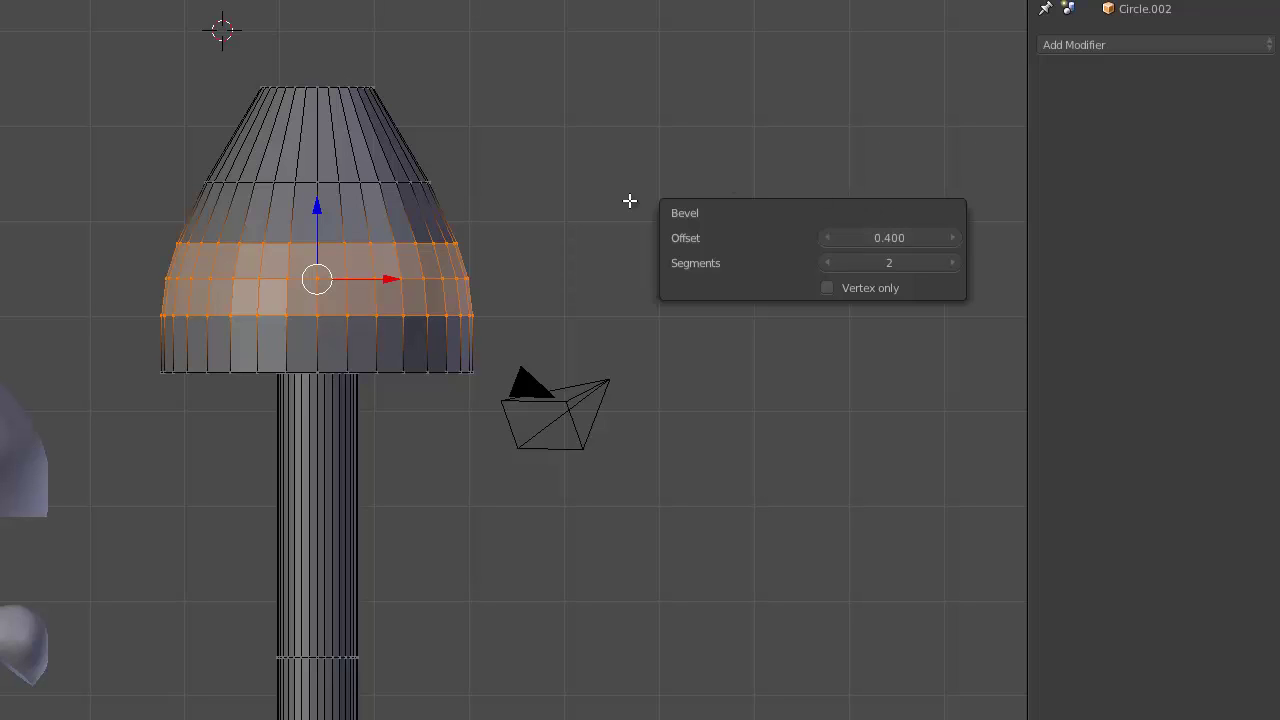
- Extrude the cap's top edge loop in place and fill the opening with a face
{"action": "right_click", "coordinate": [343, 87], "text": "alt"}
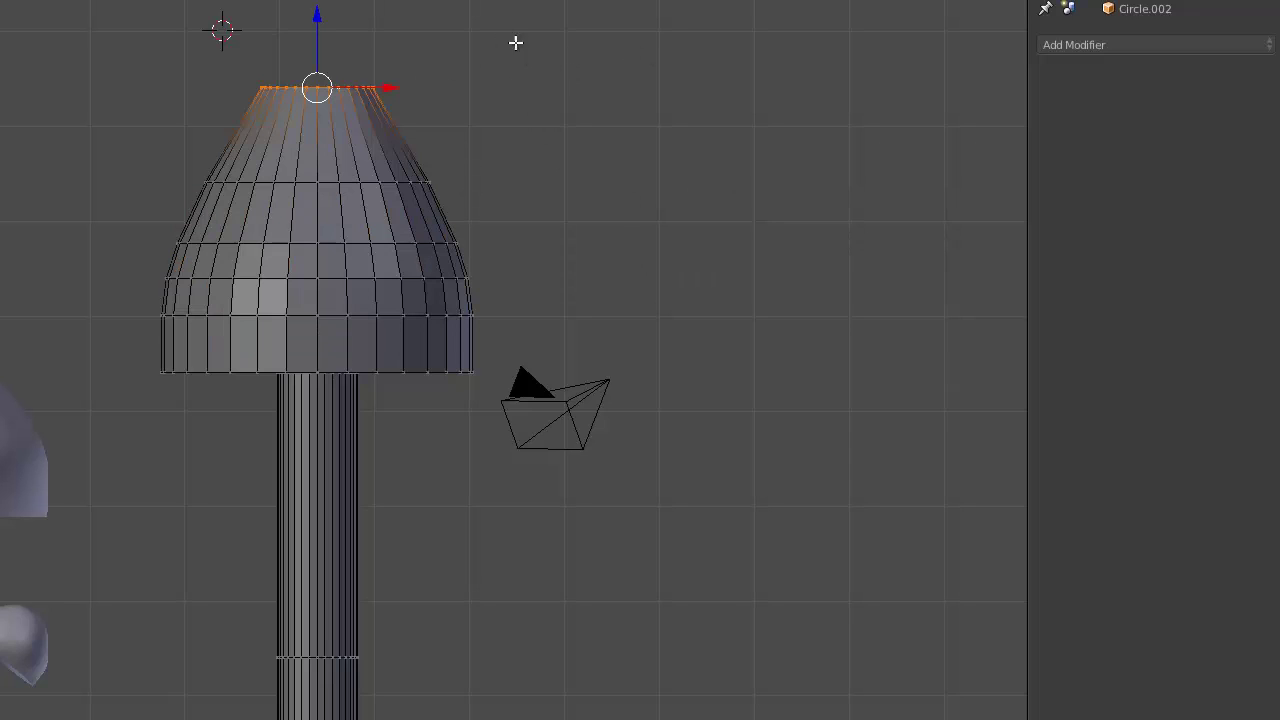
{"action": "key", "text": "e"}
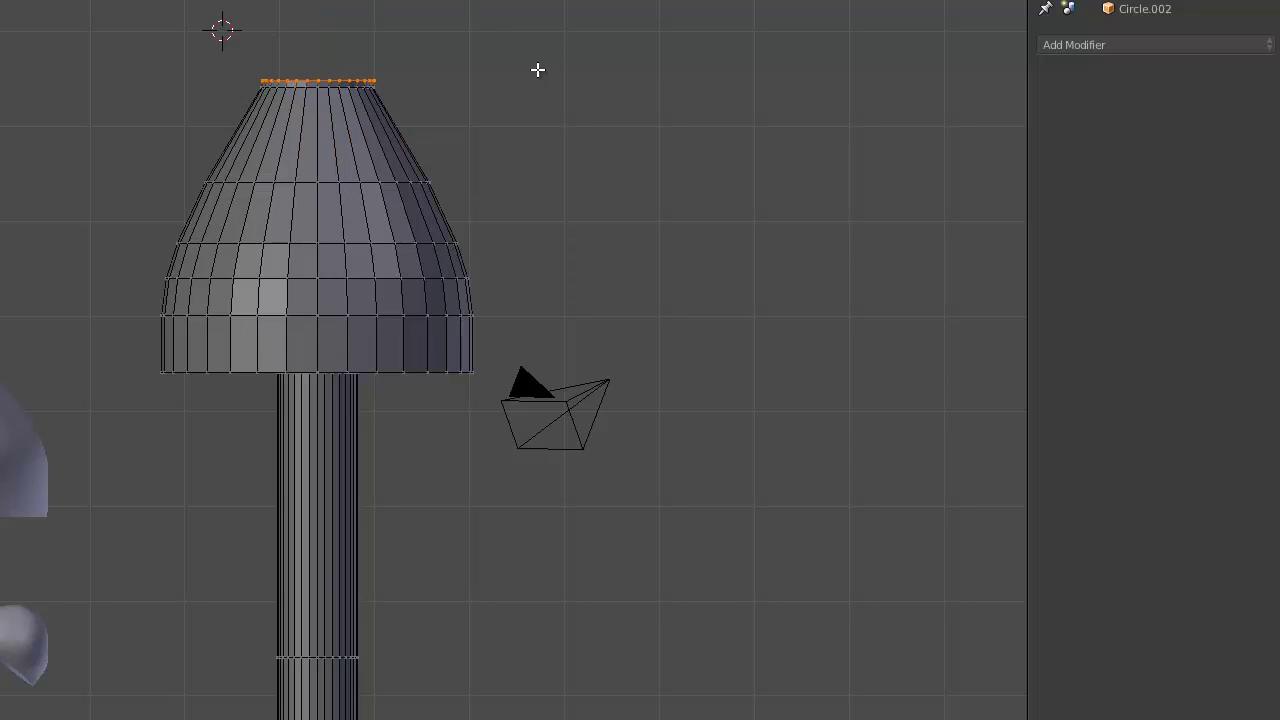
{"action": "right_click", "coordinate": [538, 70]}
{"action": "key", "text": "s"}
{"action": "right_click", "coordinate": [660, 60]}
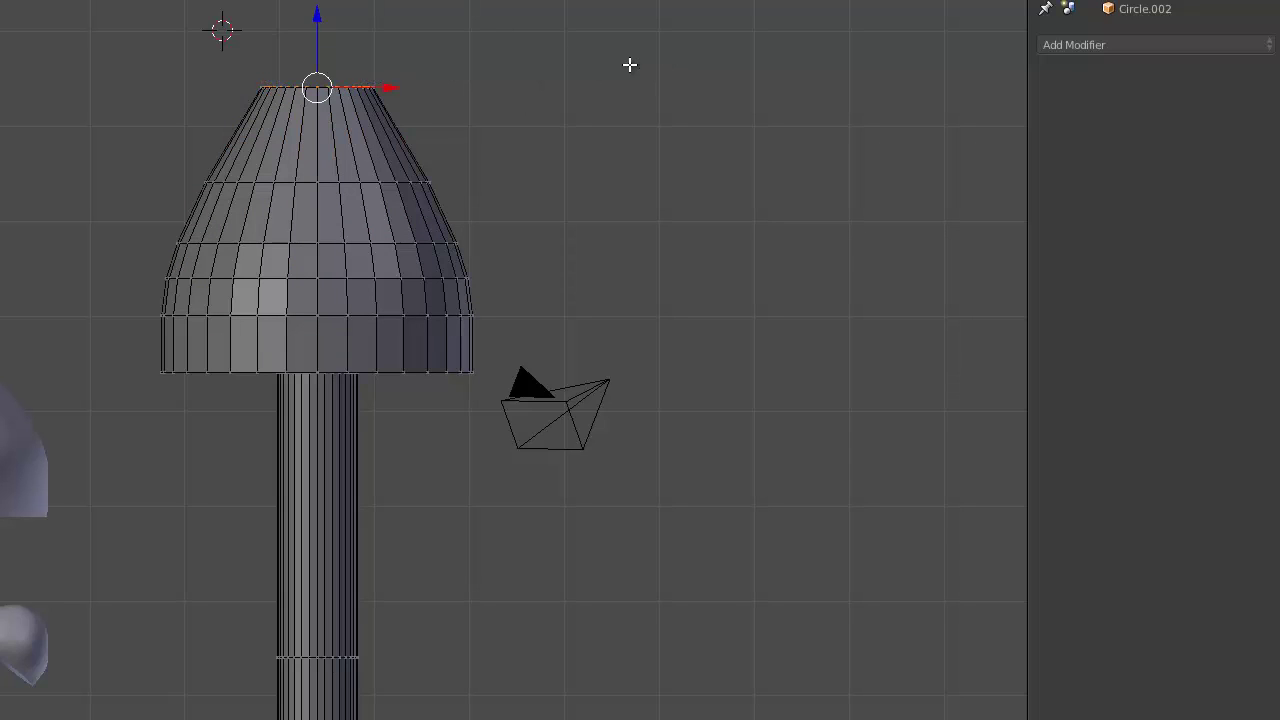
- Try a two-segment bevel with an offset of about 0.5 on the cap's top edge loop
{"action": "right_click", "coordinate": [368, 90], "text": "alt"}
{"action": "right_click", "coordinate": [366, 88], "text": "alt"}
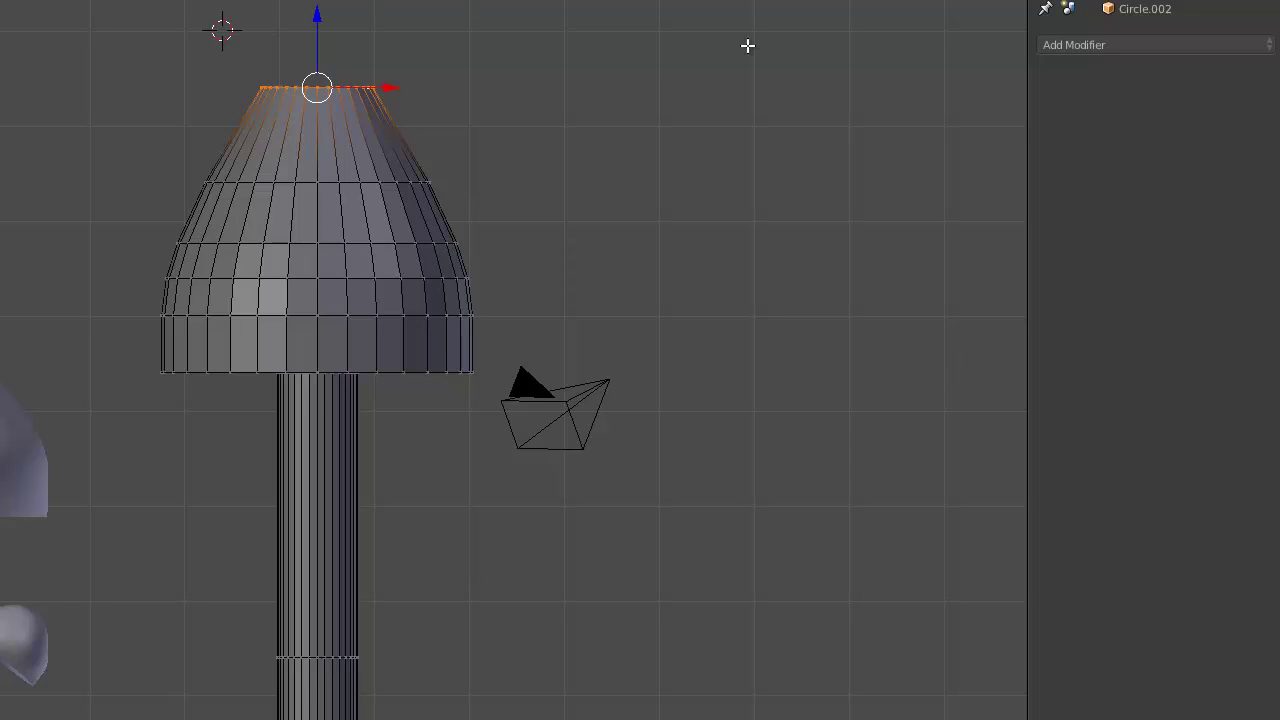
{"action": "key", "text": "ctrl+b"}
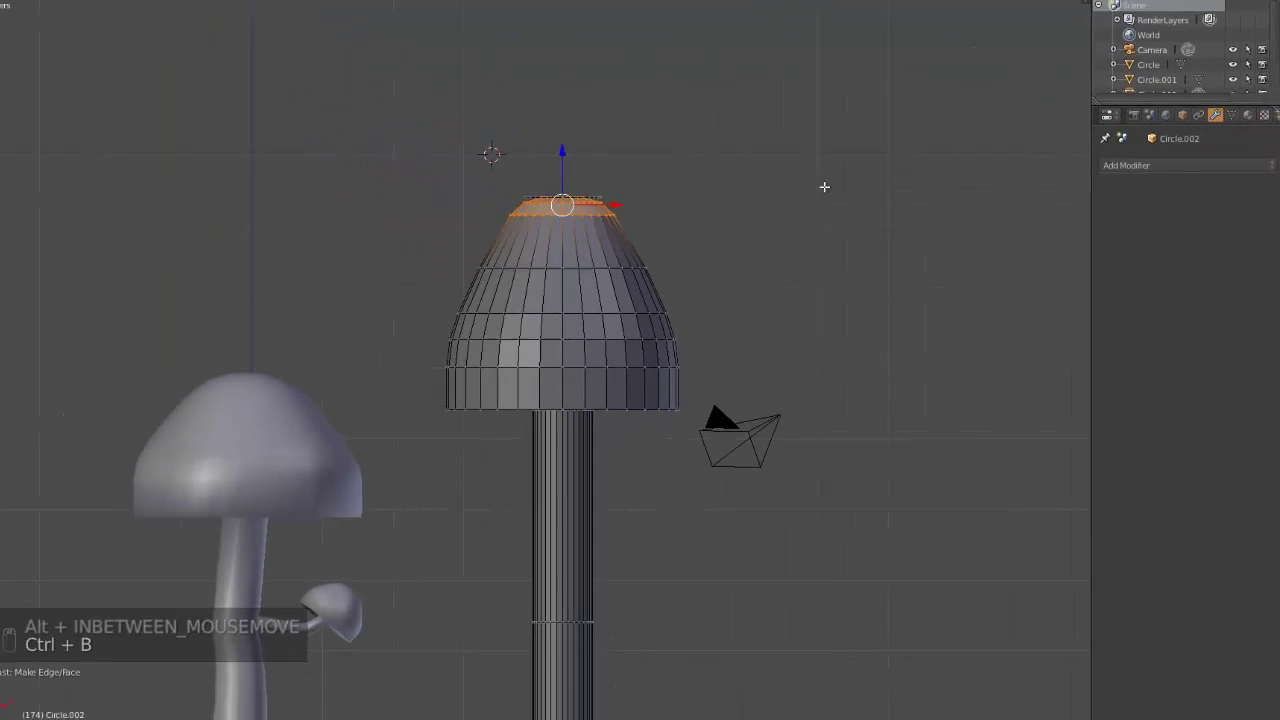
{"action": "scroll", "coordinate": [897, 217], "scroll_direction": "up", "scroll_amount": 5}
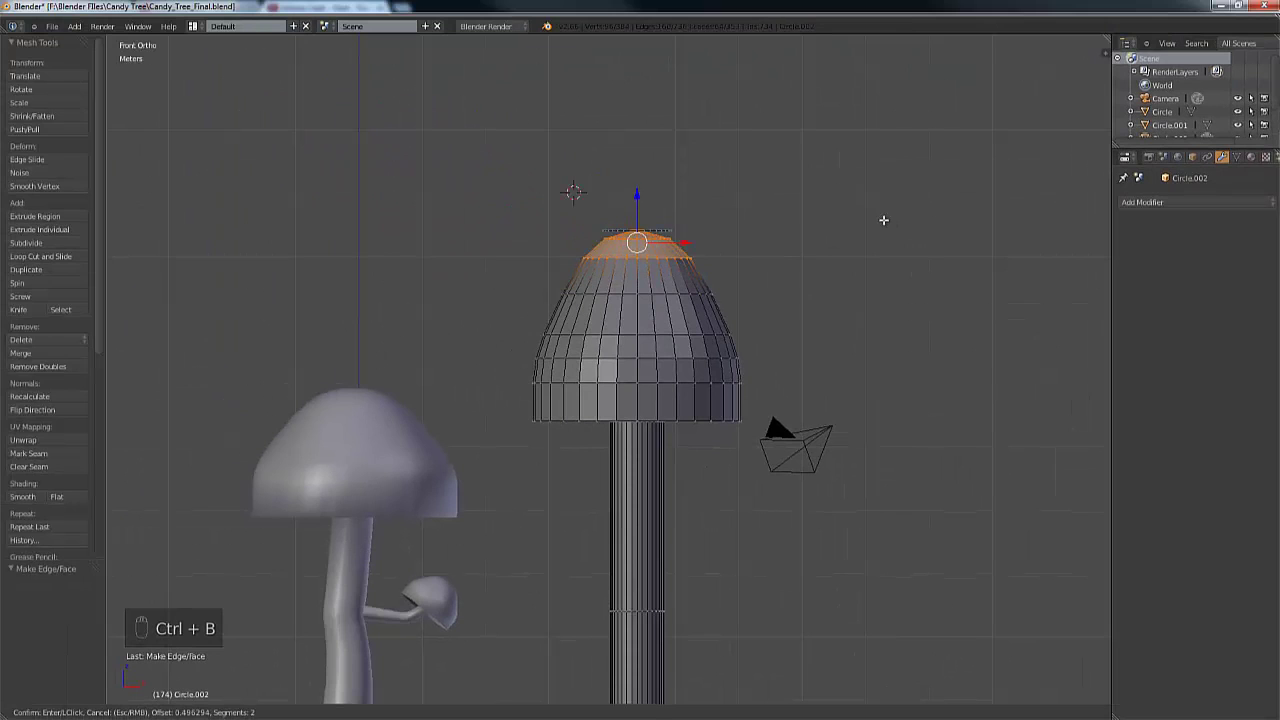
{"action": "right_click", "coordinate": [893, 238]}
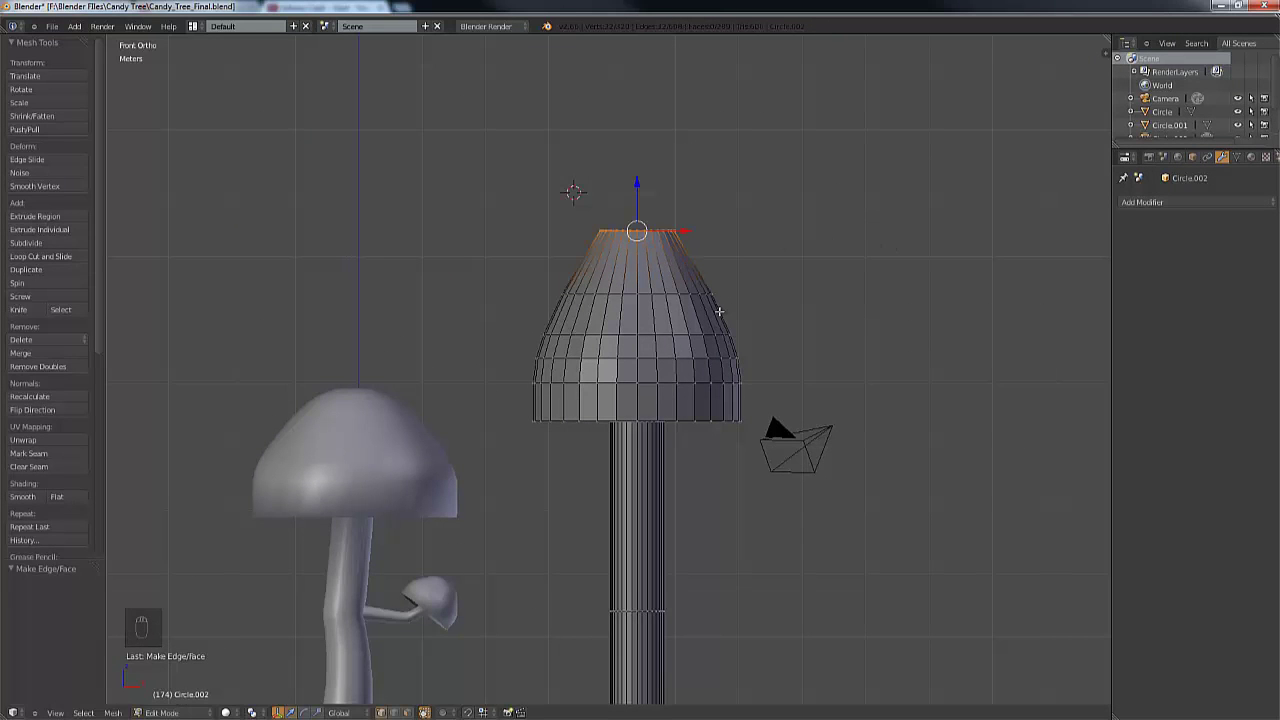
- Return to Object Mode, add a cube mesh and move it 6.537 m along X and -4.55 m along Z, beside the mushroom
{"action": "middle_click_drag", "start_coordinate": [557, 265], "coordinate": [302, 231], "text": "shift"}
{"action": "key", "text": "Tab"}
{"action": "scroll", "coordinate": [622, 325], "scroll_direction": "down", "scroll_amount": 2}
{"action": "middle_click_drag", "start_coordinate": [619, 352], "coordinate": [572, 330], "text": "shift"}
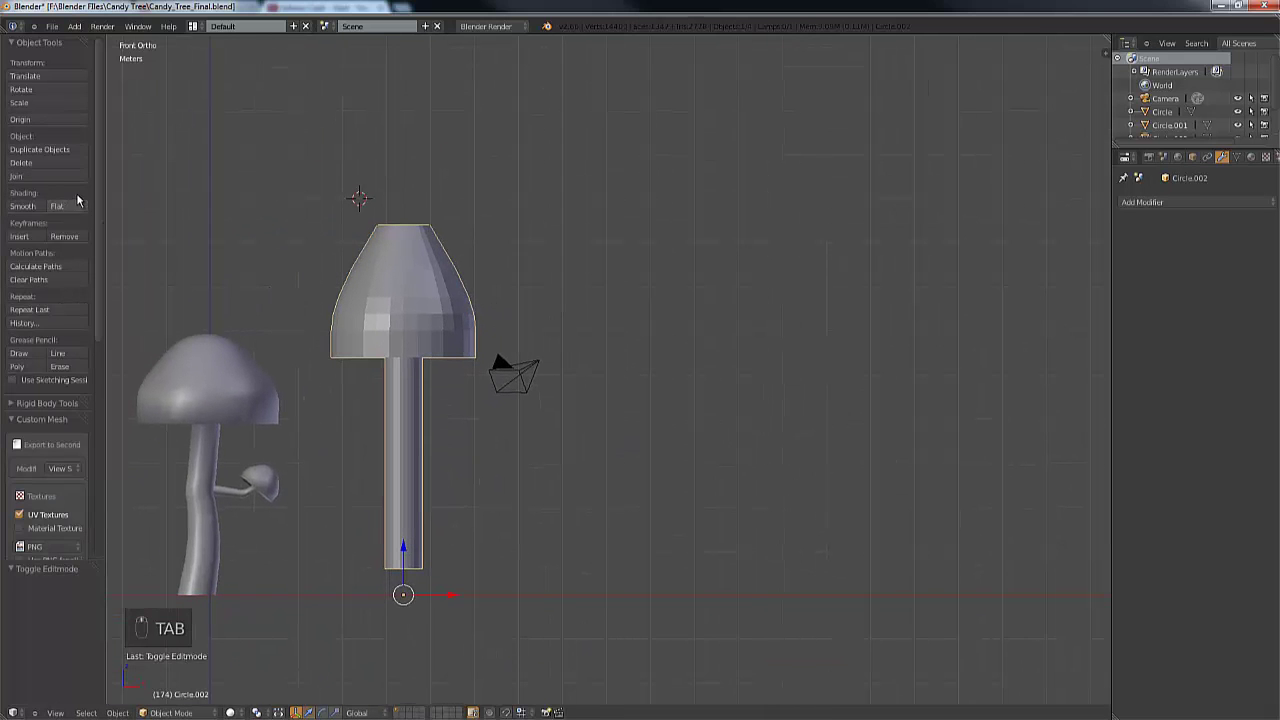
{"action": "left_click", "coordinate": [76, 28]}
{"action": "mouse_move", "coordinate": [80, 39]}
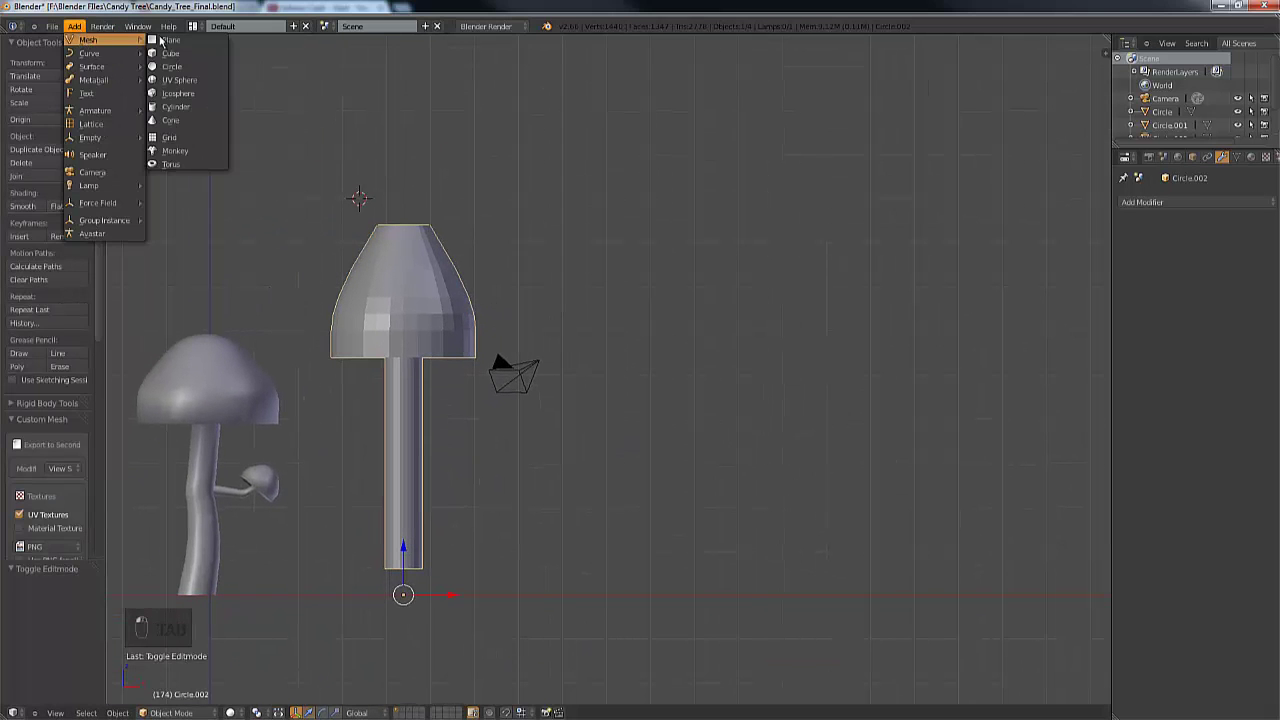
{"action": "left_click", "coordinate": [168, 53]}
{"action": "key", "text": "g"}
{"action": "left_click", "coordinate": [844, 499]}
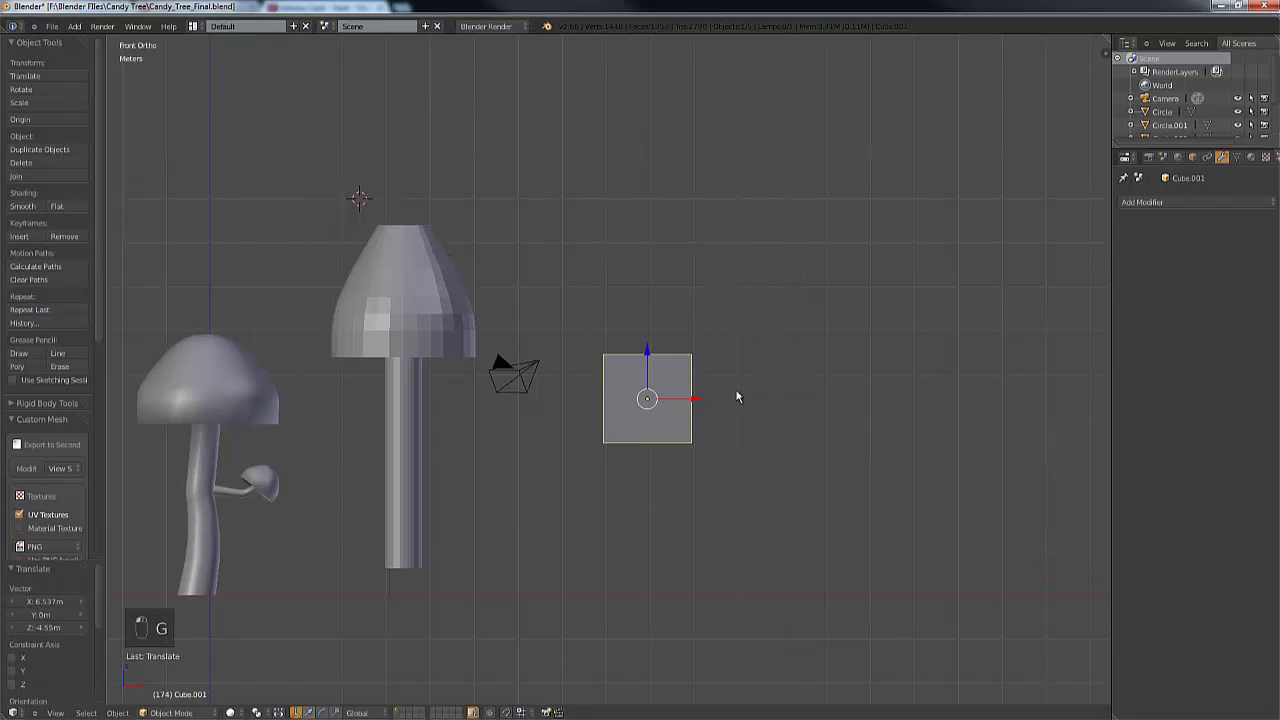
- In Edit Mode, bevel the cube's front upper-right corner vertex with Vertex only enabled, offset 1.000 and 1 segment
{"action": "key", "text": "Tab"}
{"action": "scroll", "coordinate": [734, 352], "scroll_direction": "up", "scroll_amount": 4}
{"action": "right_click", "coordinate": [786, 343]}
{"action": "middle_click_drag", "start_coordinate": [988, 347], "coordinate": [787, 311], "text": "shift"}
{"action": "scroll", "coordinate": [774, 365], "scroll_direction": "down", "scroll_amount": 1}
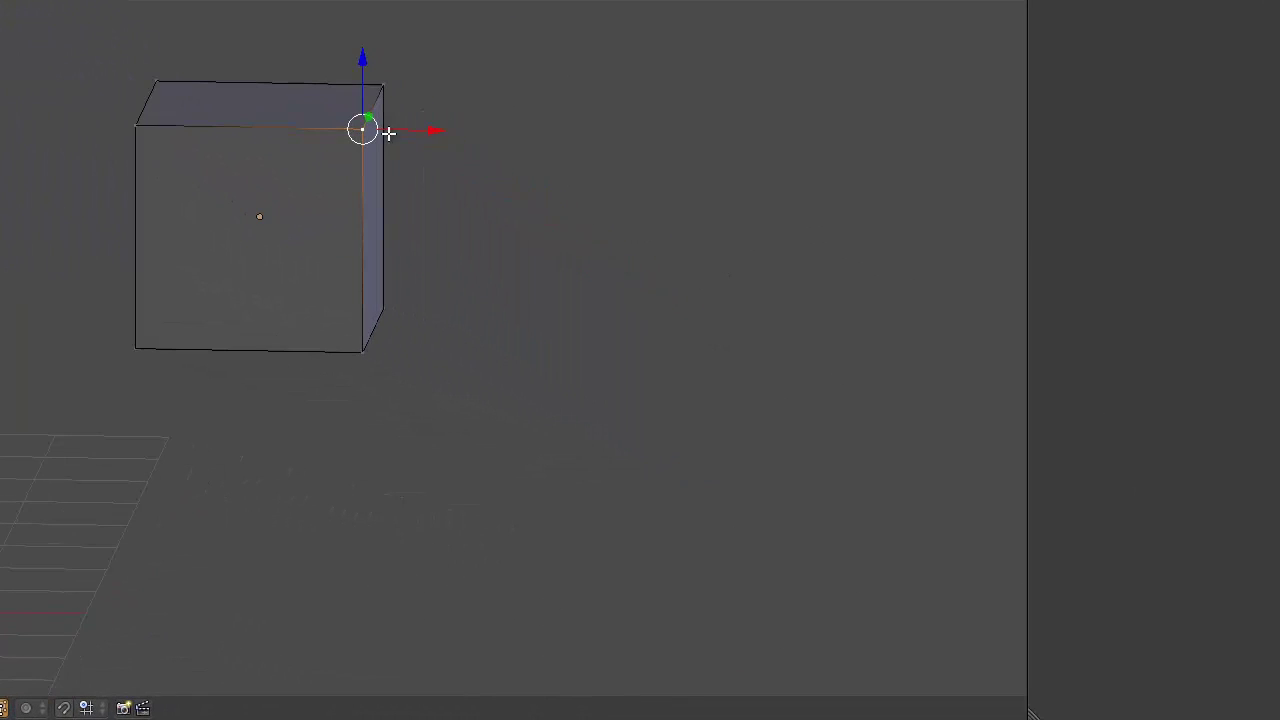
{"action": "key", "text": "a"}
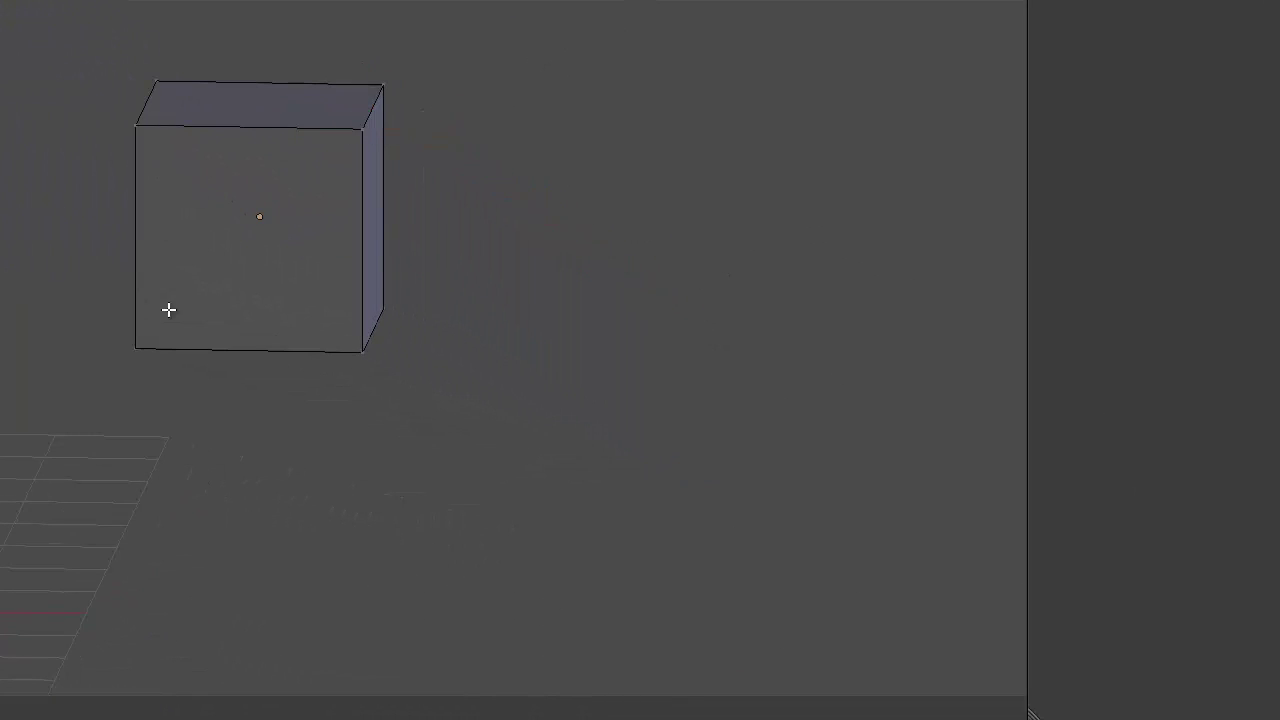
{"action": "right_click", "coordinate": [383, 137]}
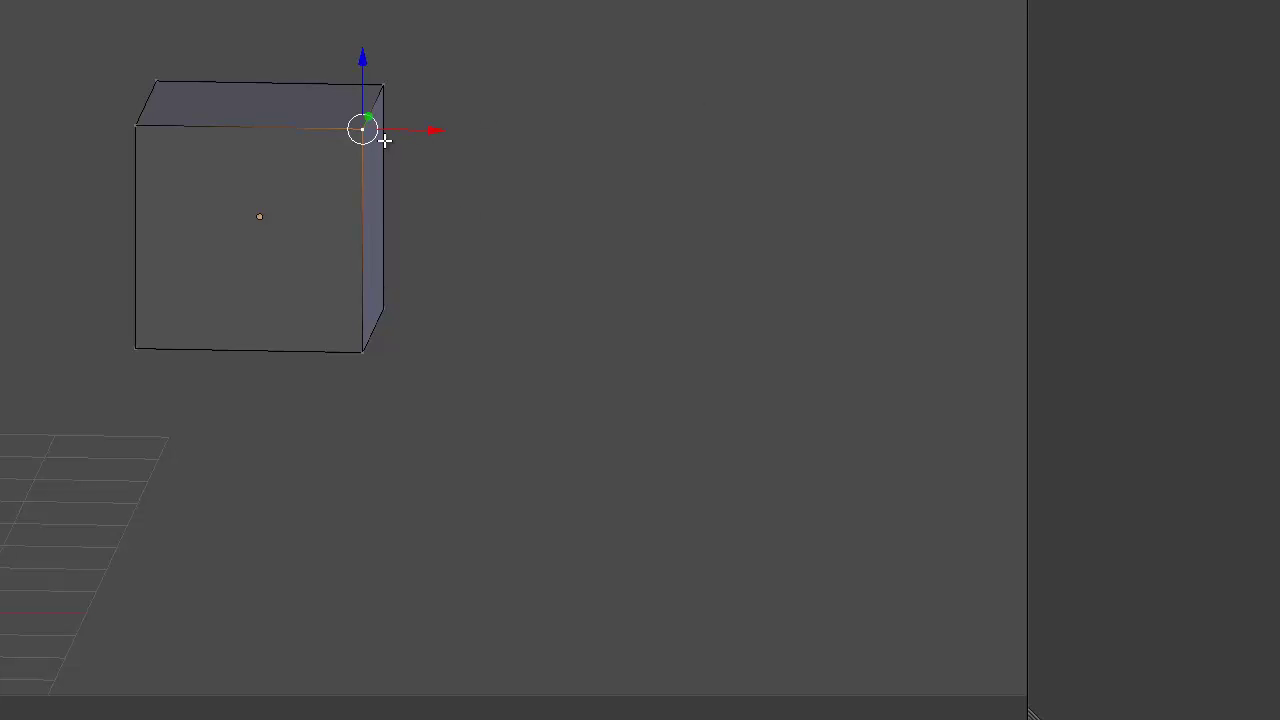
{"action": "key", "text": "F6"}
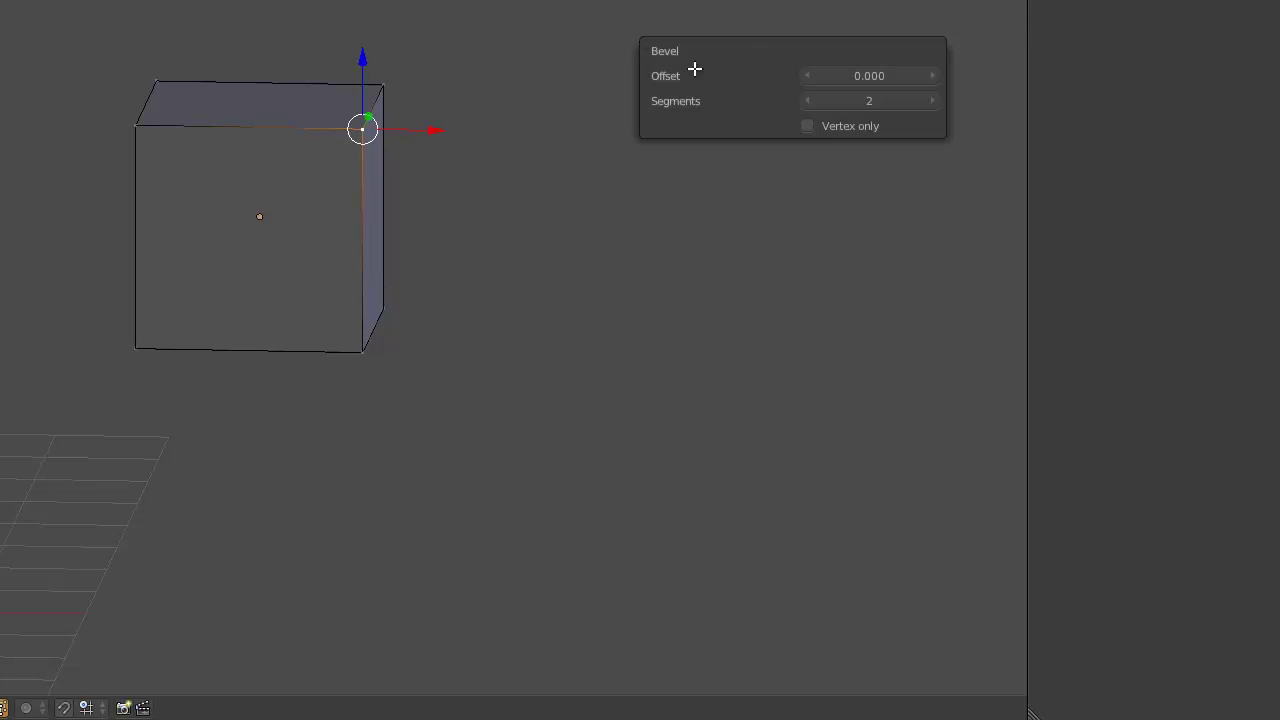
{"action": "left_click", "coordinate": [807, 126]}
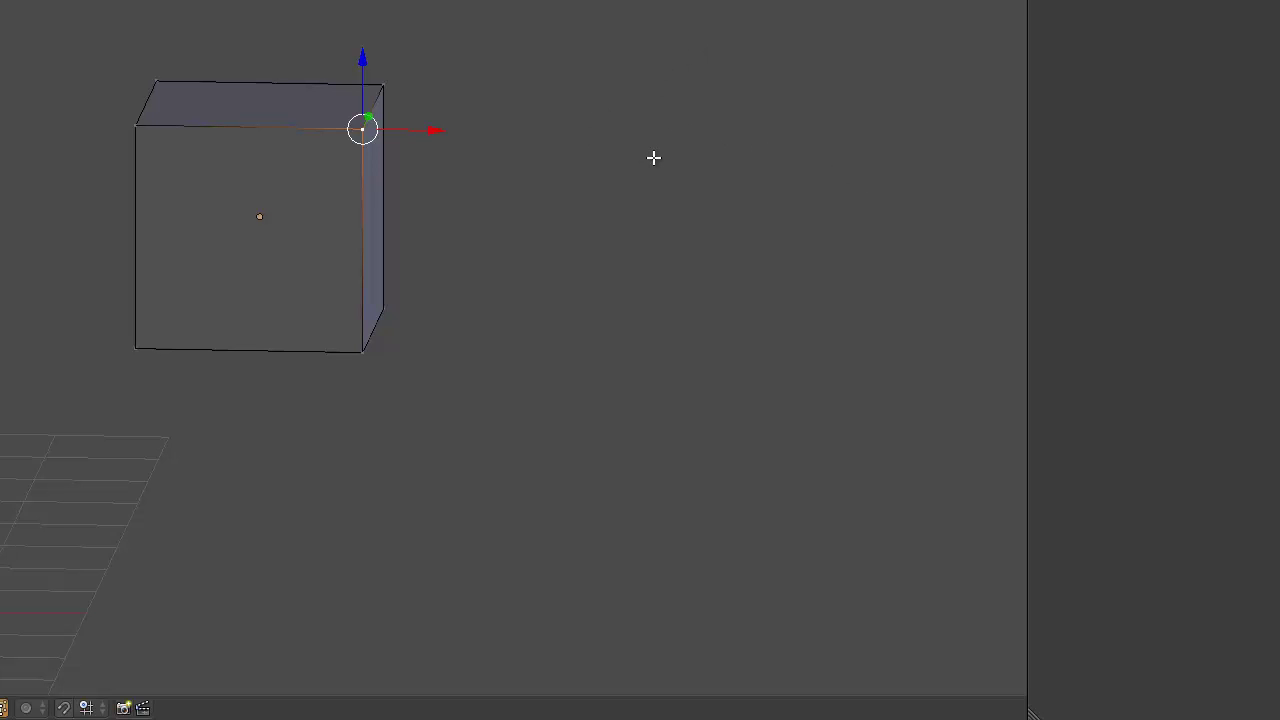
{"action": "key", "text": "F6"}
{"action": "left_click_drag", "start_coordinate": [843, 191], "coordinate": [810, 206]}
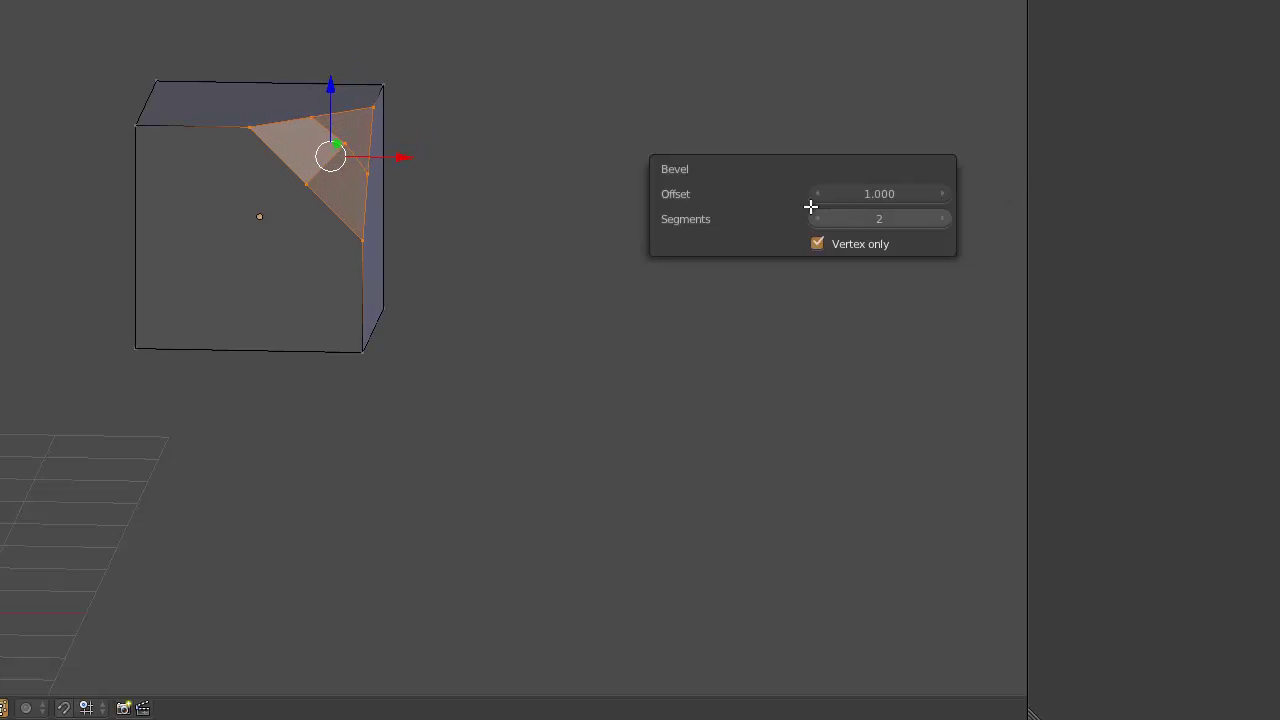
{"action": "left_click", "coordinate": [817, 219]}
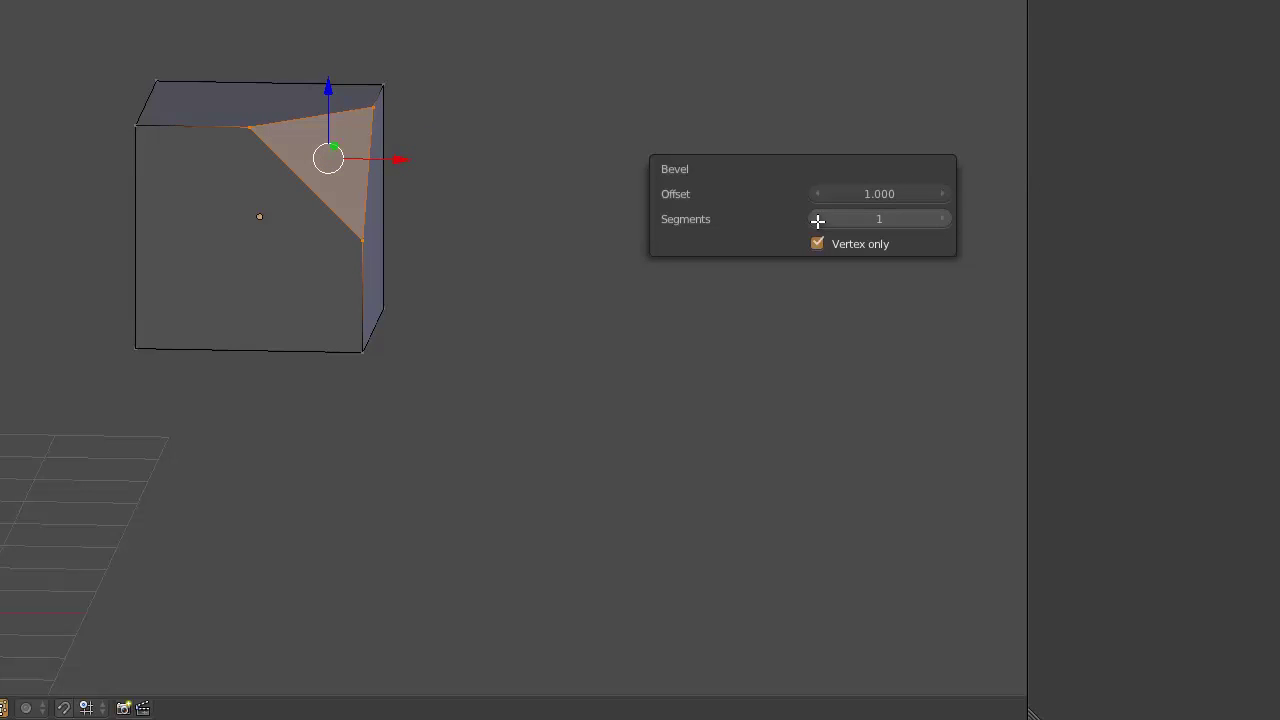
- Try to bevel the cube's front upper-left corner vertex and adjust the bevel offset
{"action": "middle_click_drag", "start_coordinate": [466, 121], "coordinate": [405, 210]}
{"action": "key", "text": "ctrl+b"}
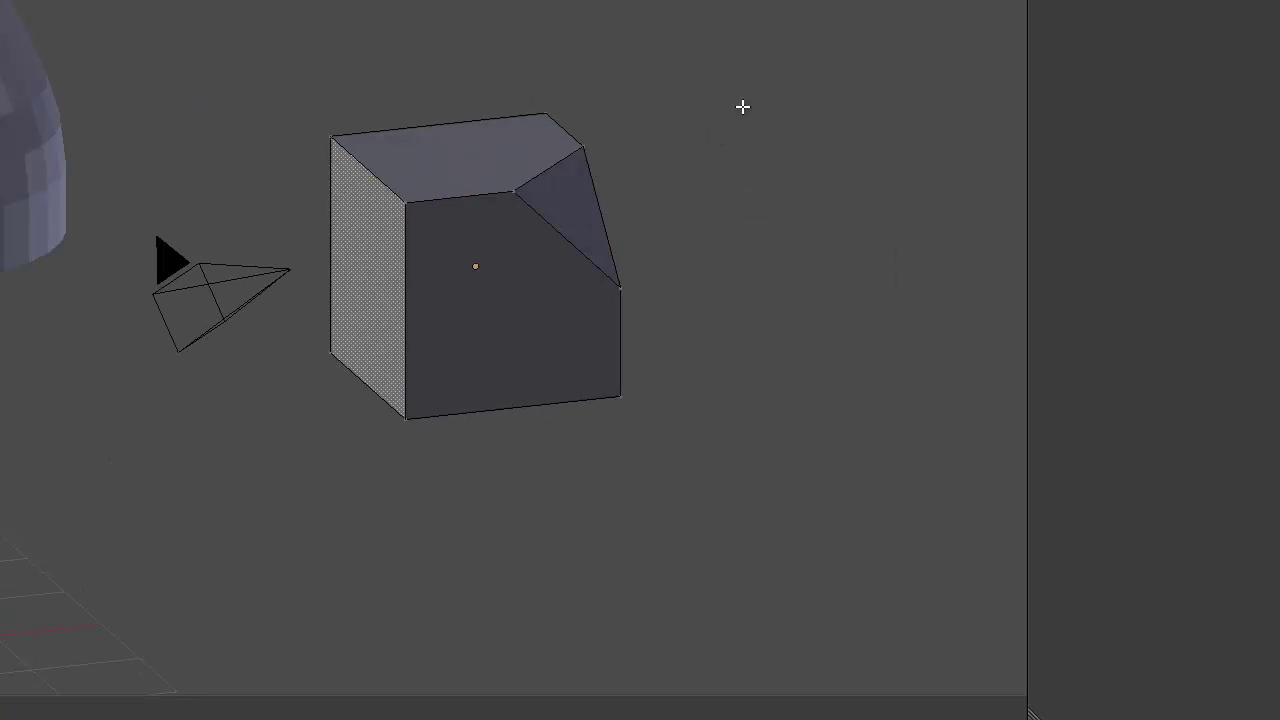
{"action": "right_click", "coordinate": [286, 324]}
{"action": "key", "text": "ctrl+b"}
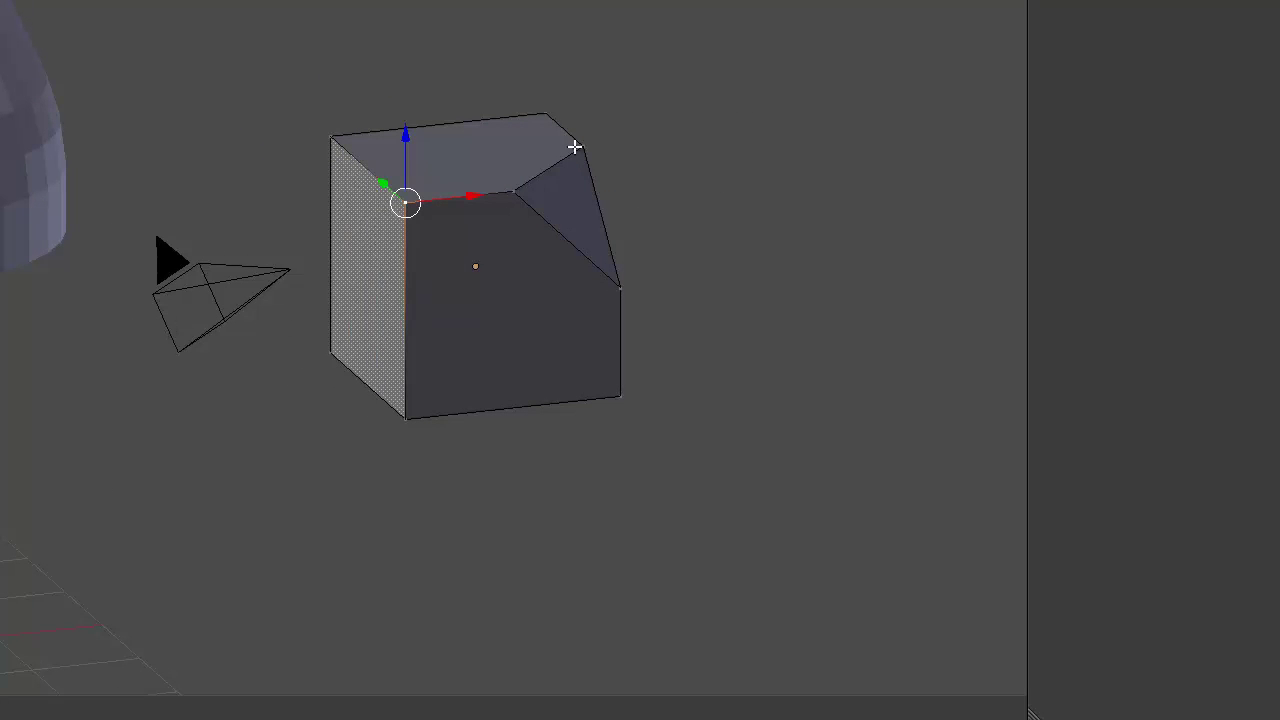
{"action": "right_click", "coordinate": [467, 206]}
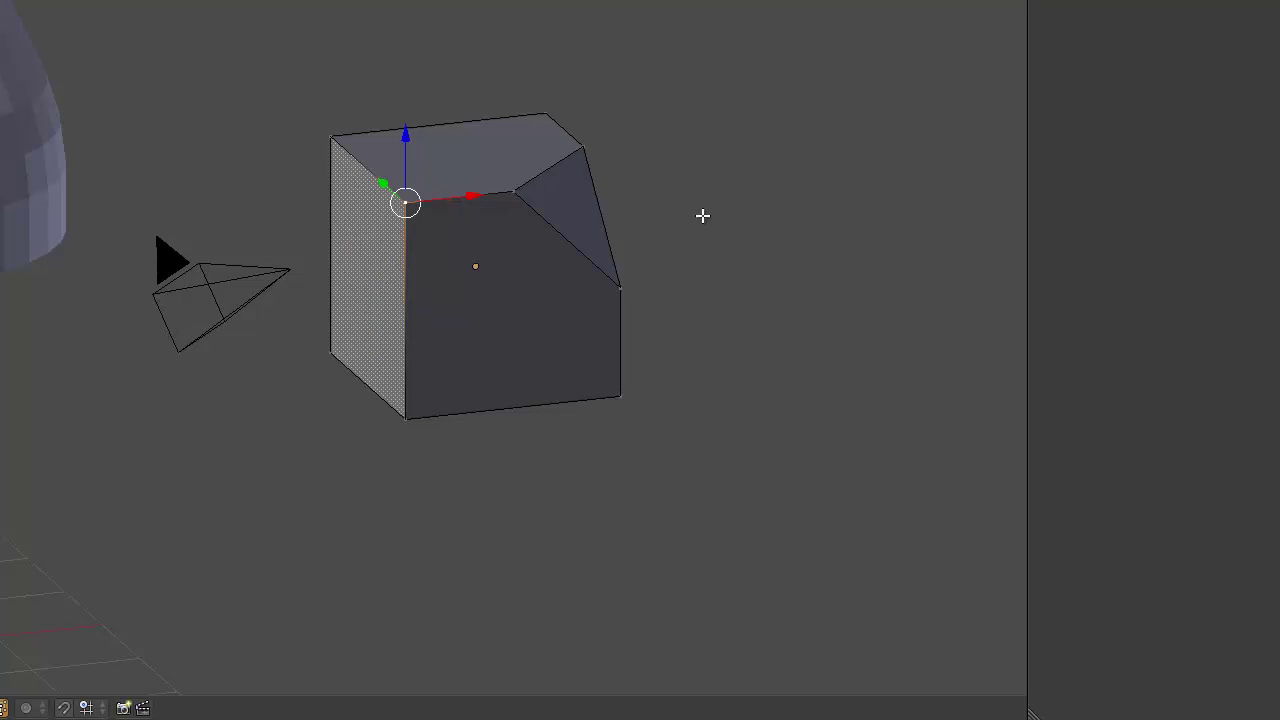
{"action": "key", "text": "F6"}
{"action": "left_click_drag", "start_coordinate": [733, 284], "coordinate": [760, 279]}
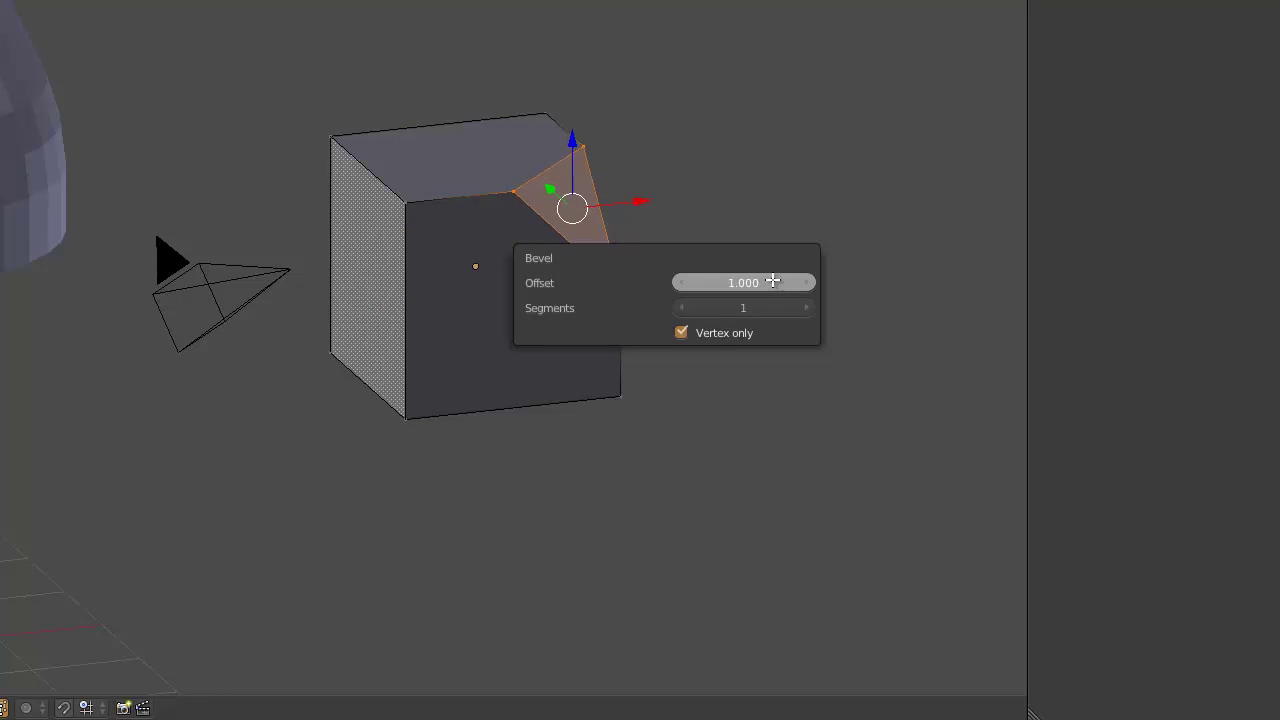
- Retry the bevel on the same front upper-left corner vertex, confirm it and adjust its offset again
{"action": "right_click", "coordinate": [425, 197]}
{"action": "key", "text": "ctrl+b"}
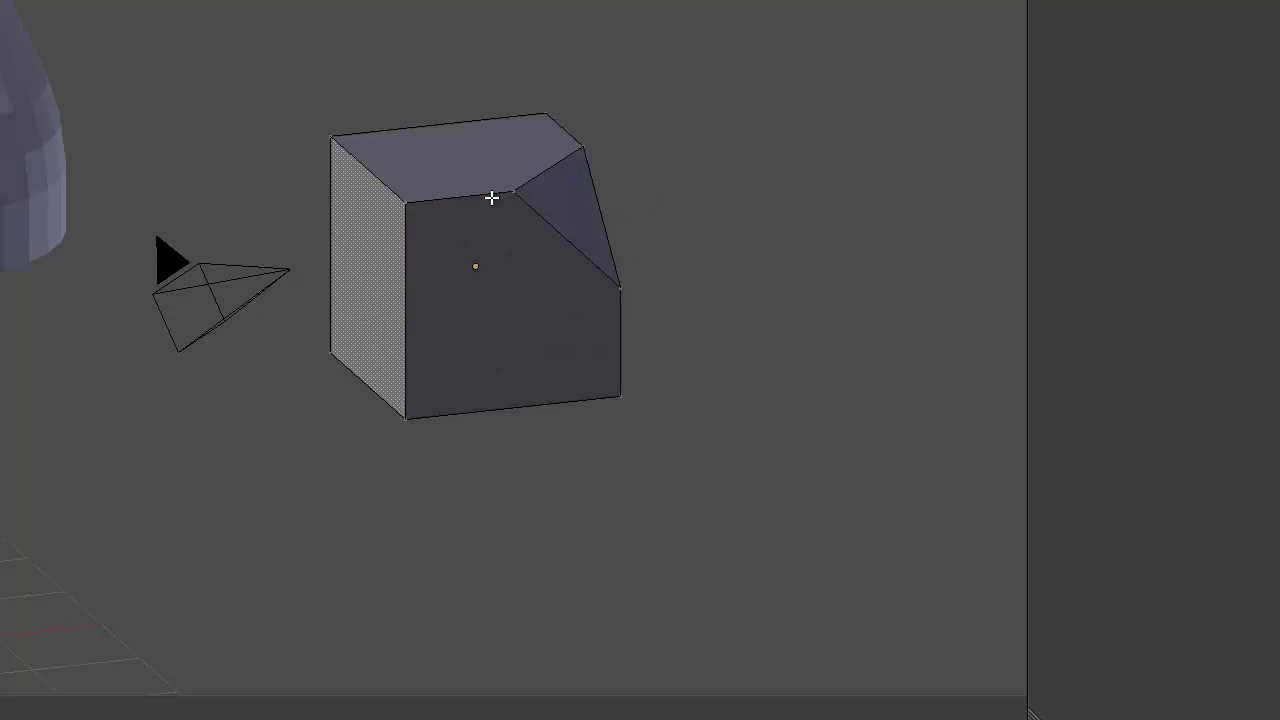
{"action": "left_click", "coordinate": [709, 277]}
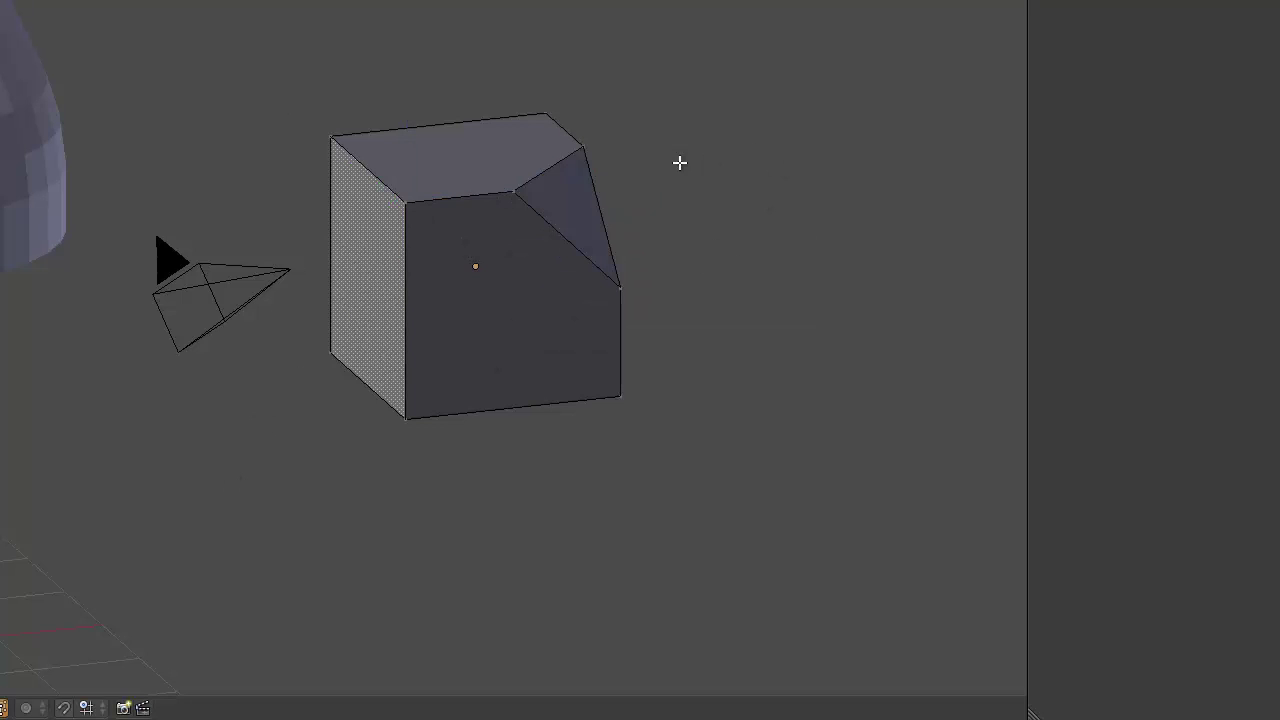
{"action": "key", "text": "F6"}
{"action": "left_click_drag", "start_coordinate": [743, 177], "coordinate": [808, 147]}
- Select the three vertices of the cube's bevelled corner to examine the triangular face, and deselect everything
{"action": "middle_click_drag", "start_coordinate": [498, 298], "coordinate": [420, 395]}
{"action": "middle_click_drag", "start_coordinate": [447, 153], "coordinate": [449, 52]}
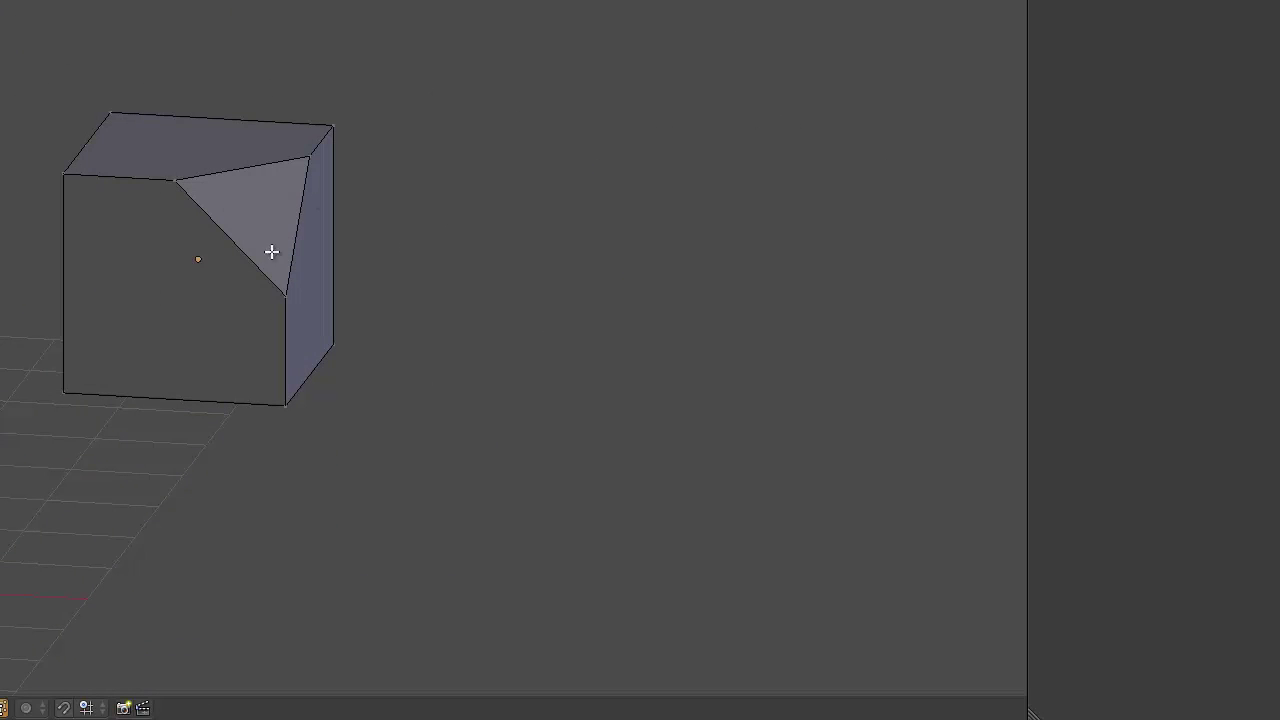
{"action": "right_click", "coordinate": [279, 307]}
{"action": "right_click", "coordinate": [301, 163], "text": "shift"}
{"action": "right_click", "coordinate": [176, 187], "text": "shift"}
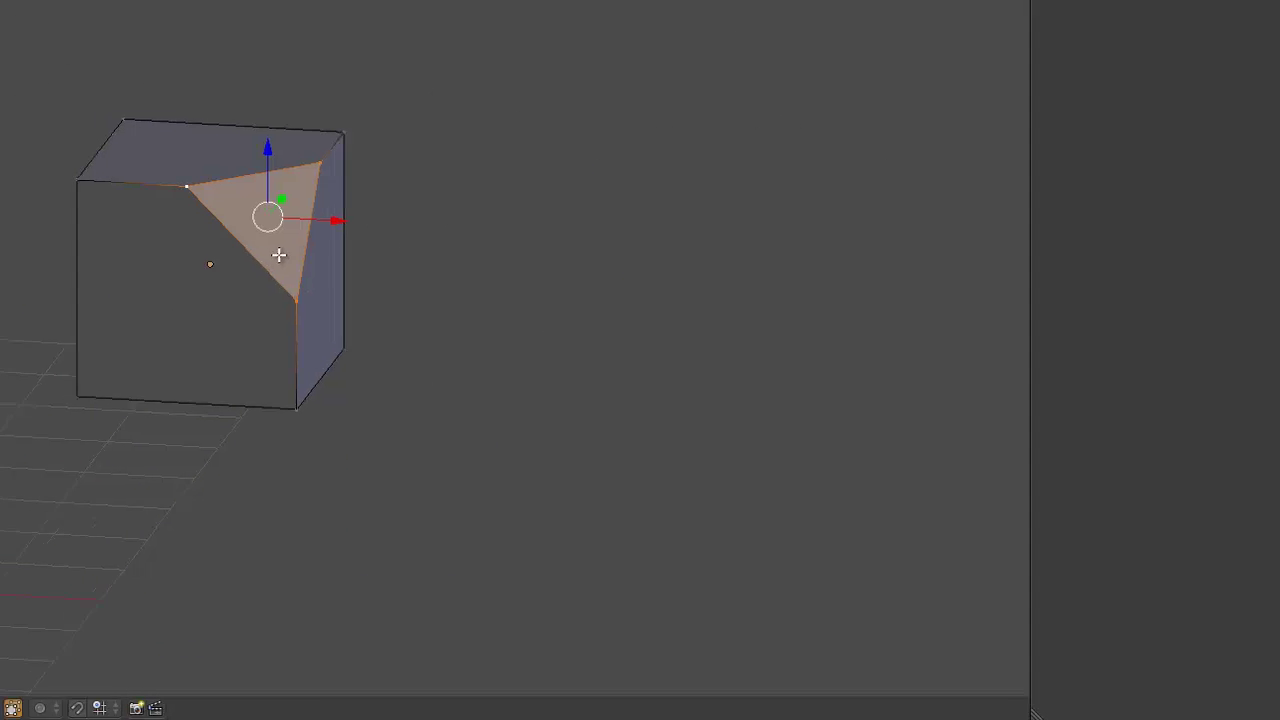
{"action": "key", "text": "a"}
{"action": "middle_click_drag", "start_coordinate": [434, 319], "coordinate": [540, 261]}
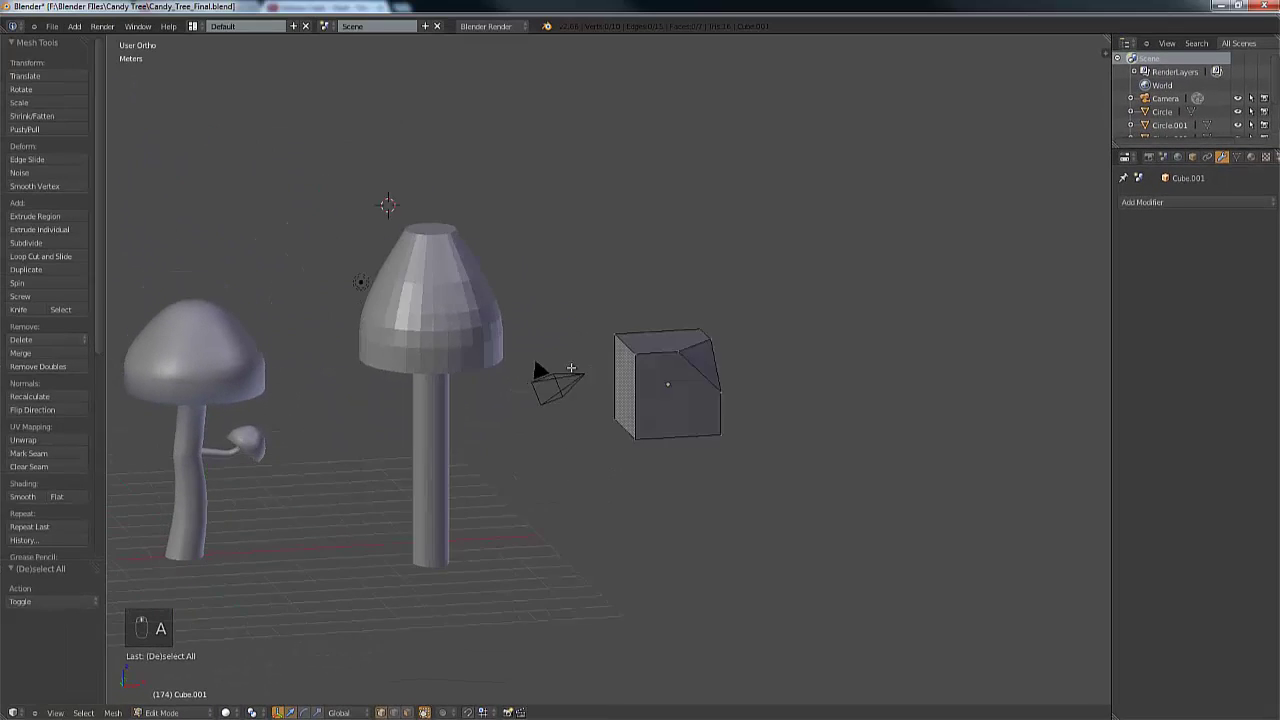
- Try to bevel the cube's rear upper-right corner vertex with an offset of 2.000 and 1 segment
{"action": "middle_click_drag", "start_coordinate": [680, 348], "coordinate": [600, 362]}
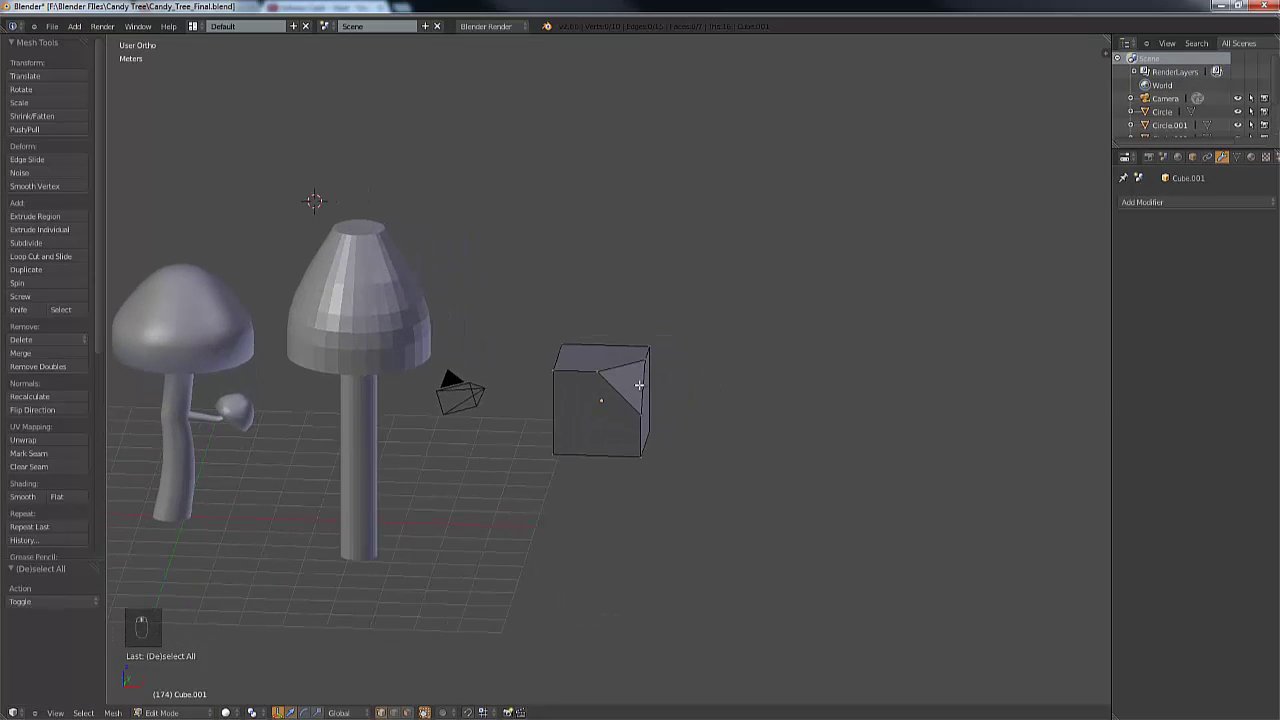
{"action": "scroll", "coordinate": [658, 387], "scroll_direction": "up", "scroll_amount": 3}
{"action": "scroll", "coordinate": [721, 378], "scroll_direction": "up", "scroll_amount": 3}
{"action": "right_click", "coordinate": [717, 337]}
{"action": "right_click", "coordinate": [706, 503]}
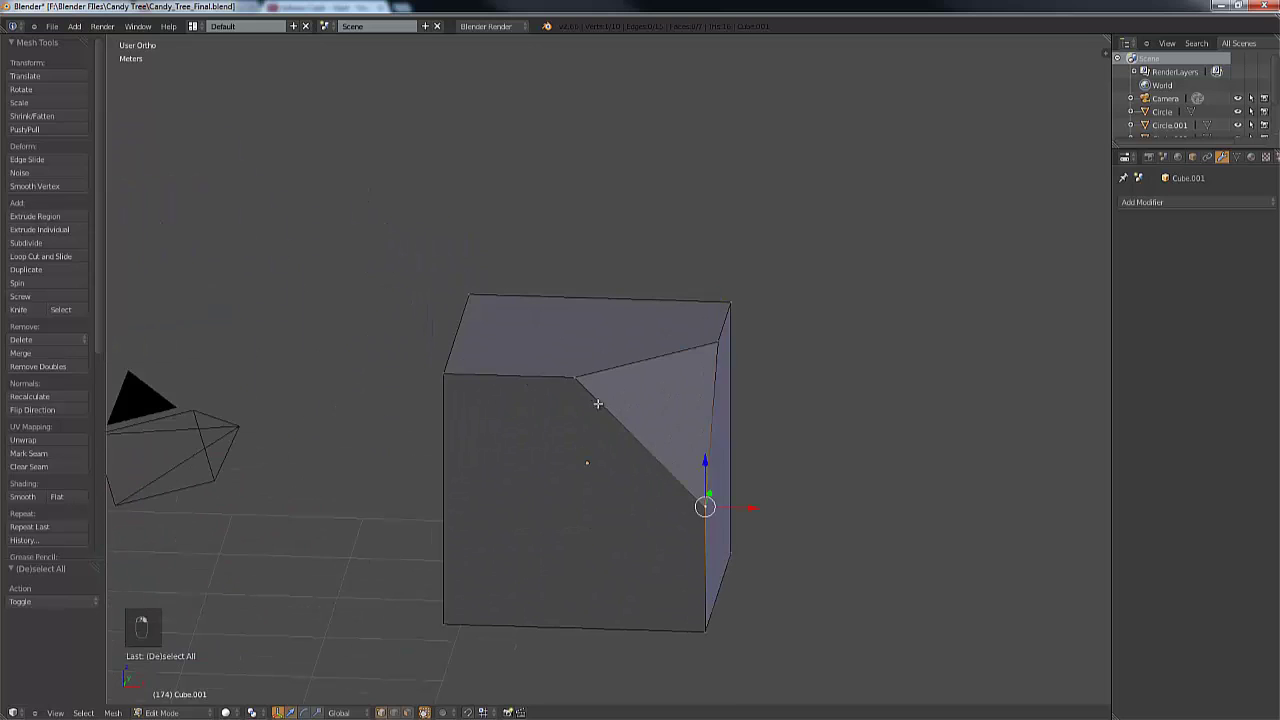
{"action": "right_click", "coordinate": [574, 377]}
{"action": "right_click", "coordinate": [730, 302]}
{"action": "key", "text": "ctrl+b"}
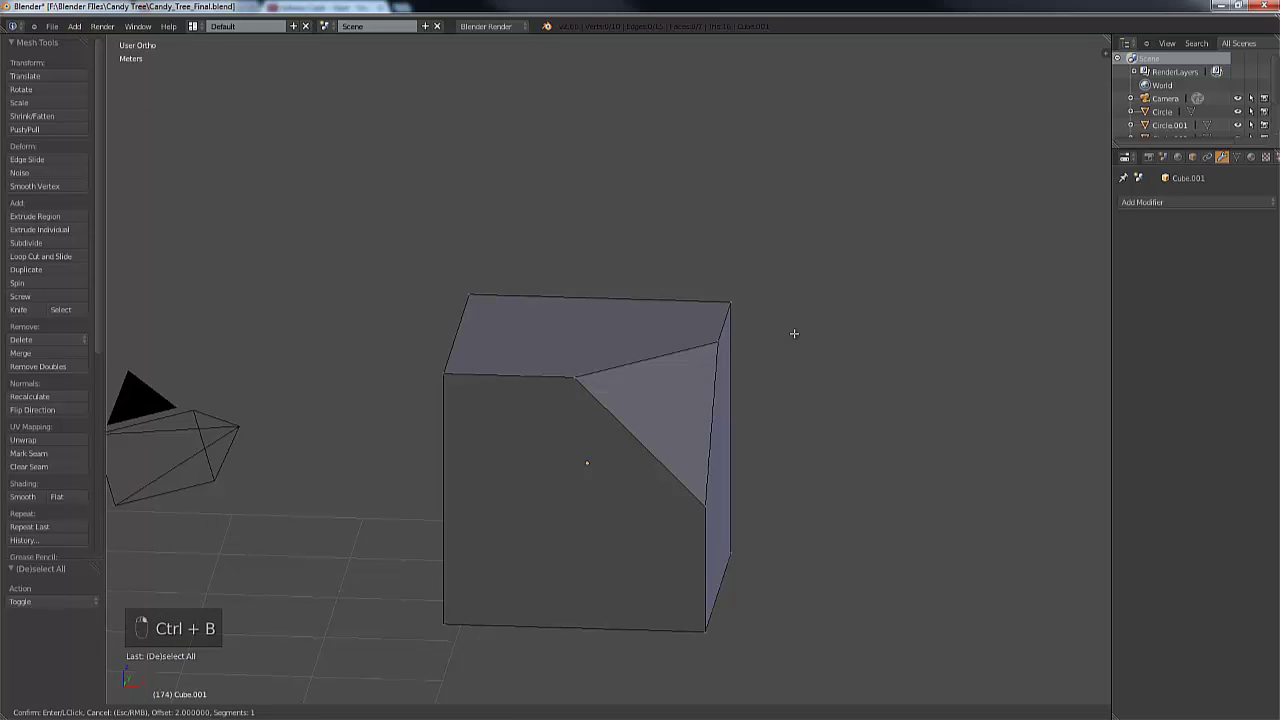
{"action": "scroll", "coordinate": [716, 314], "scroll_direction": "down", "scroll_amount": 3}
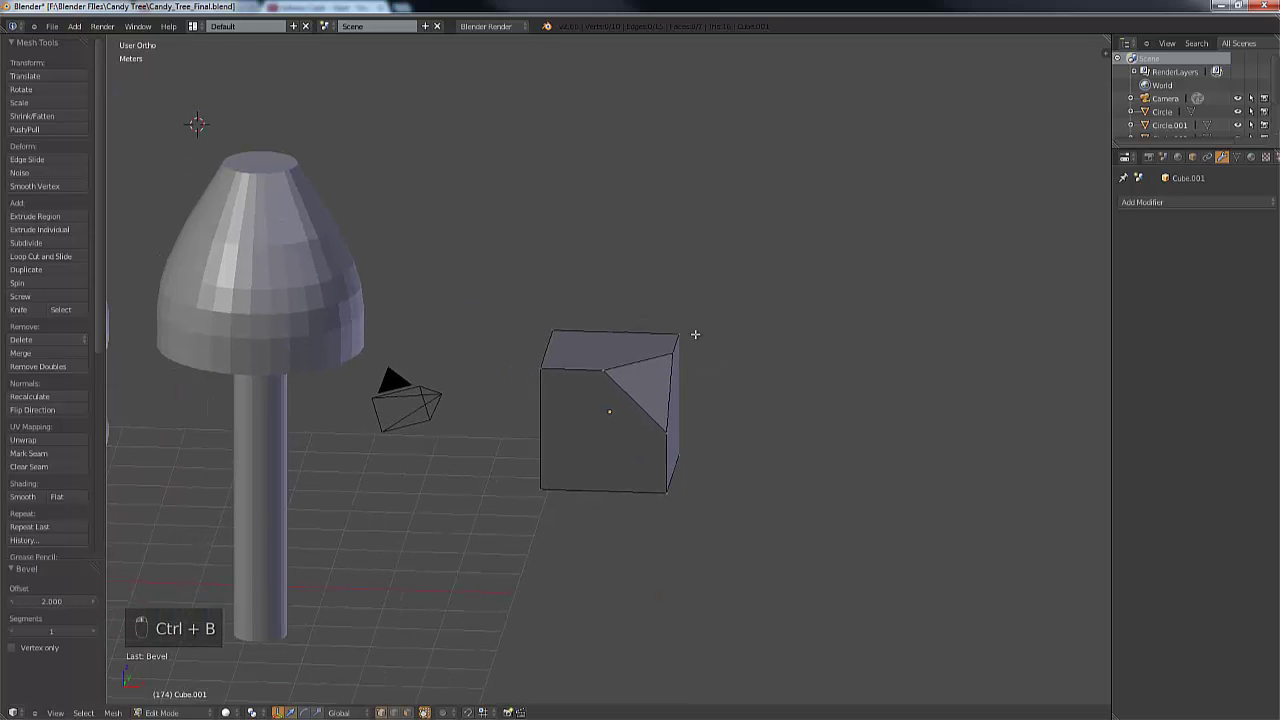